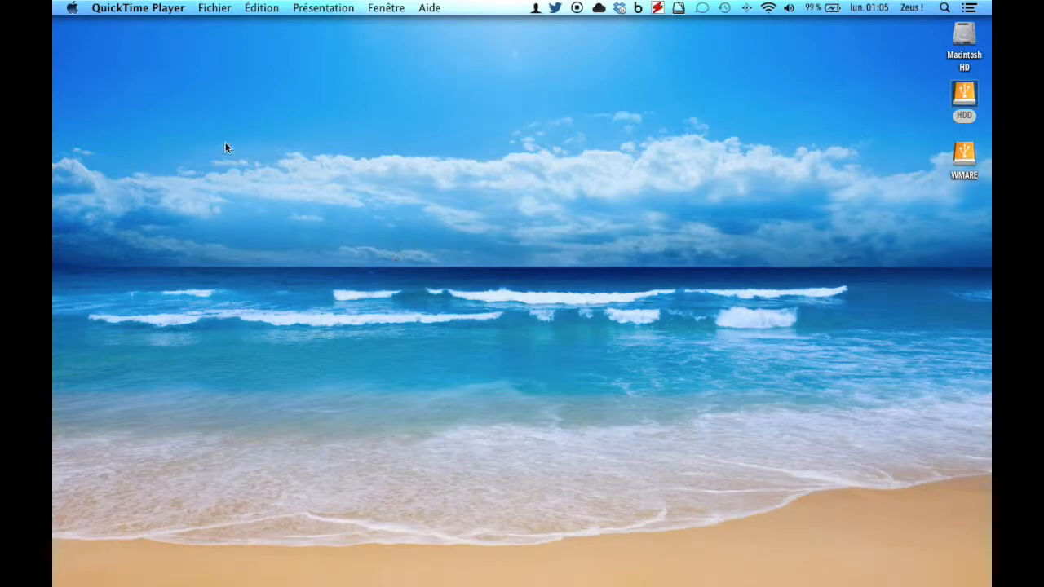
# Look up the Mac's system version, processor and memory in its About window, and close the window
pyautogui.click(71, 7)
pyautogui.click(90, 23)
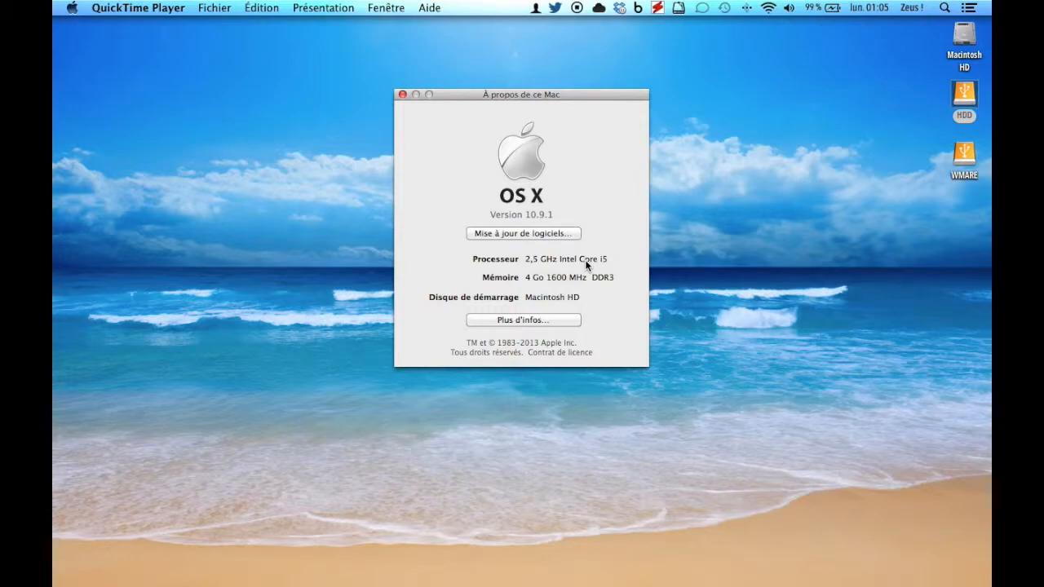
pyautogui.click(402, 94)
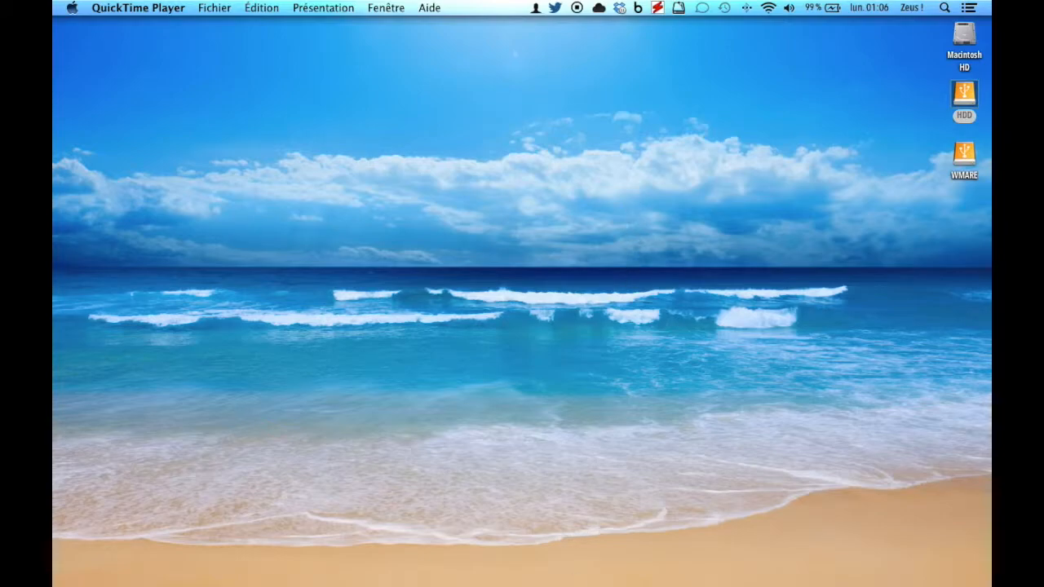
# Open Pages and create a new document from the Vierge template
pyautogui.moveTo(570, 583)
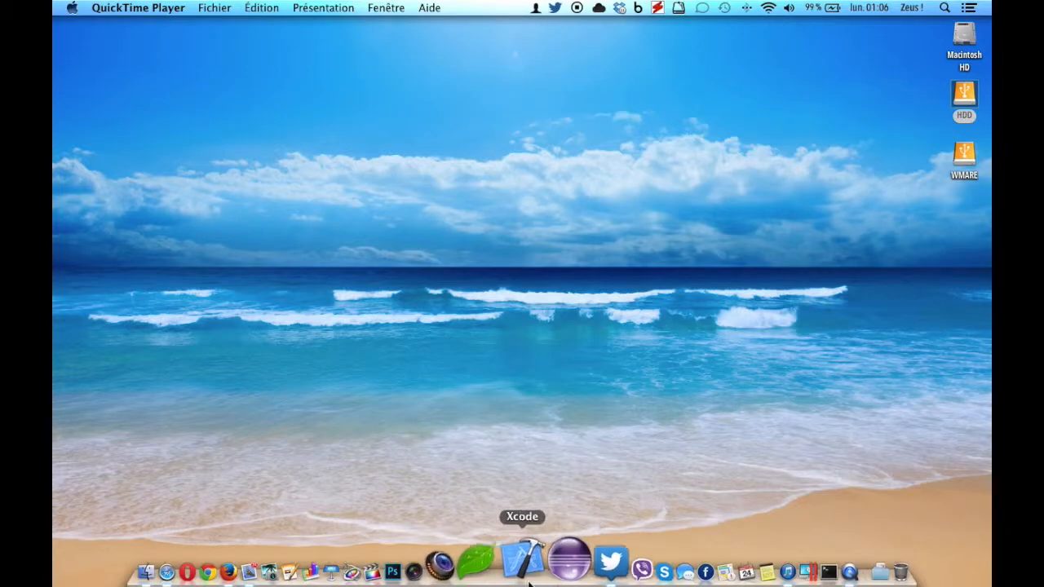
pyautogui.click(344, 562)
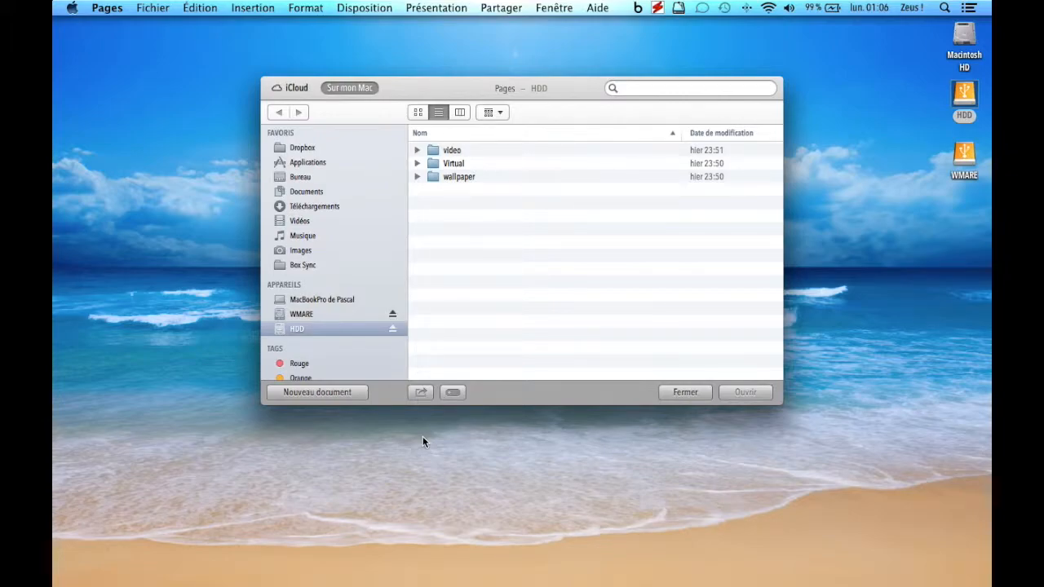
pyautogui.click(334, 392)
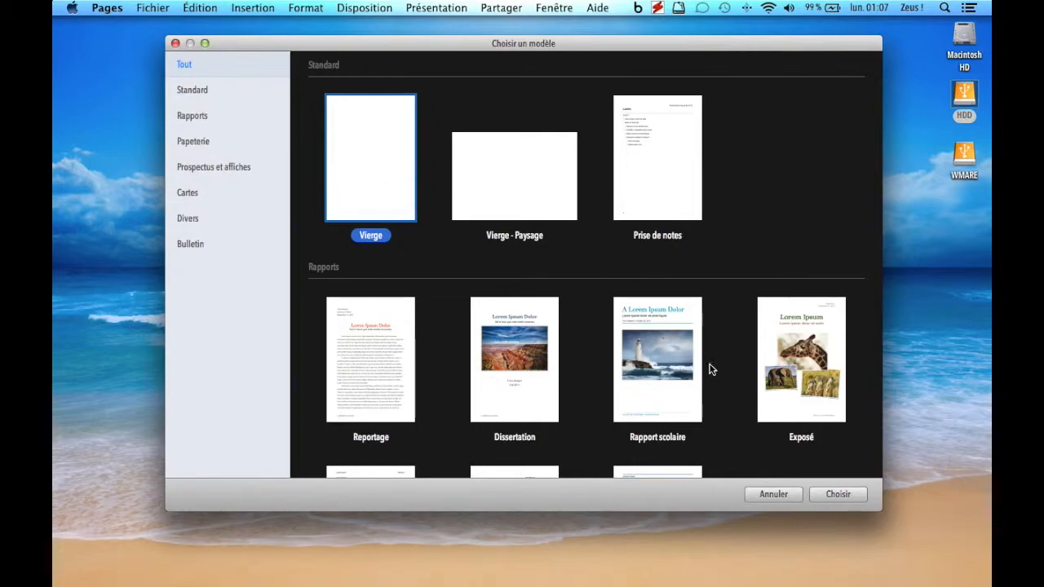
pyautogui.click(834, 502)
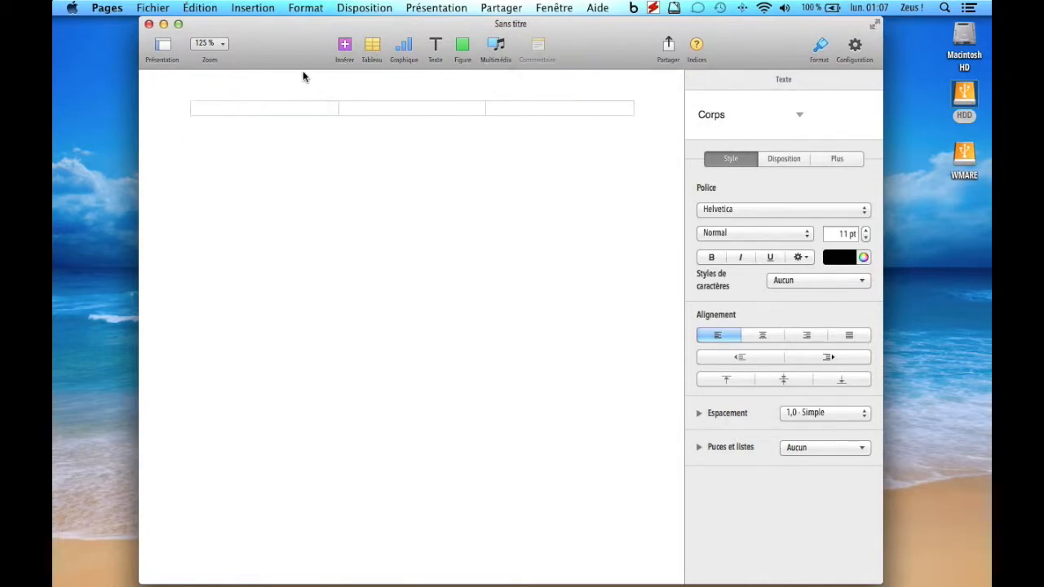
# Show the page thumbnails beside the blank document
pyautogui.click(168, 55)
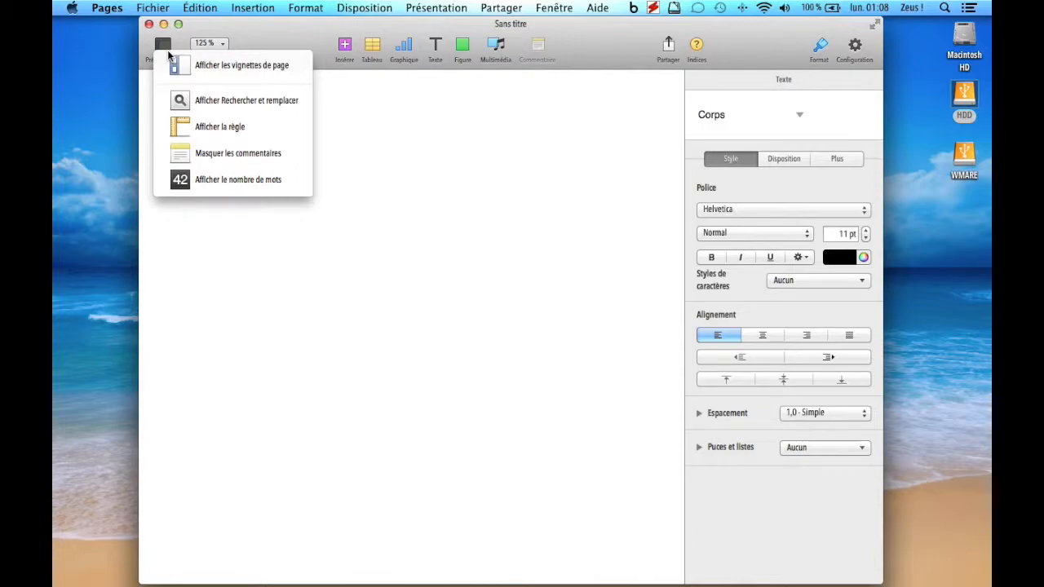
pyautogui.click(263, 69)
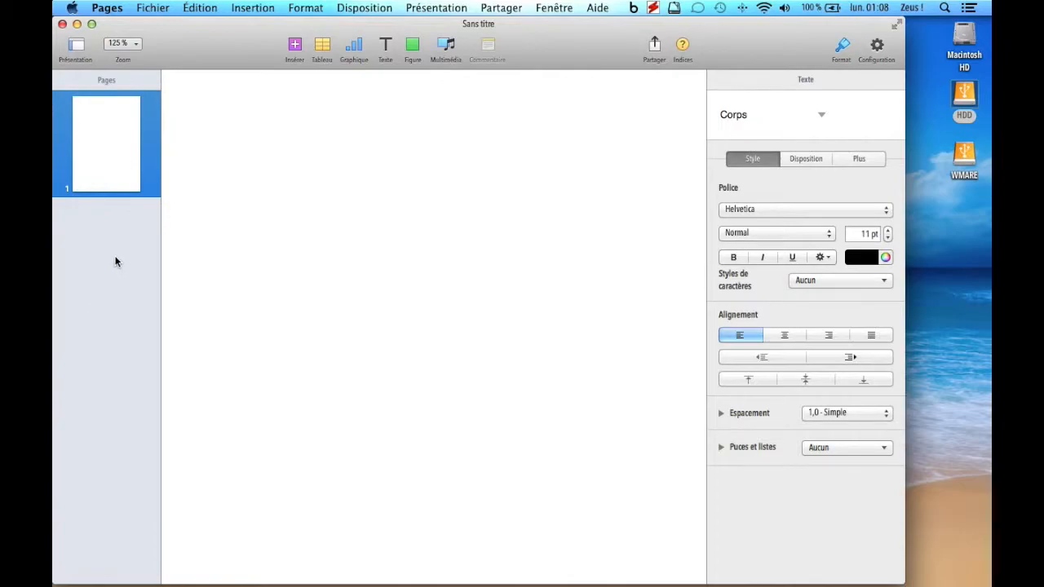
pyautogui.scroll(2, 361, 348)
# Try the page zoom at 25 %, 400 % and 125 %, and set it to 100 %
pyautogui.click(135, 47)
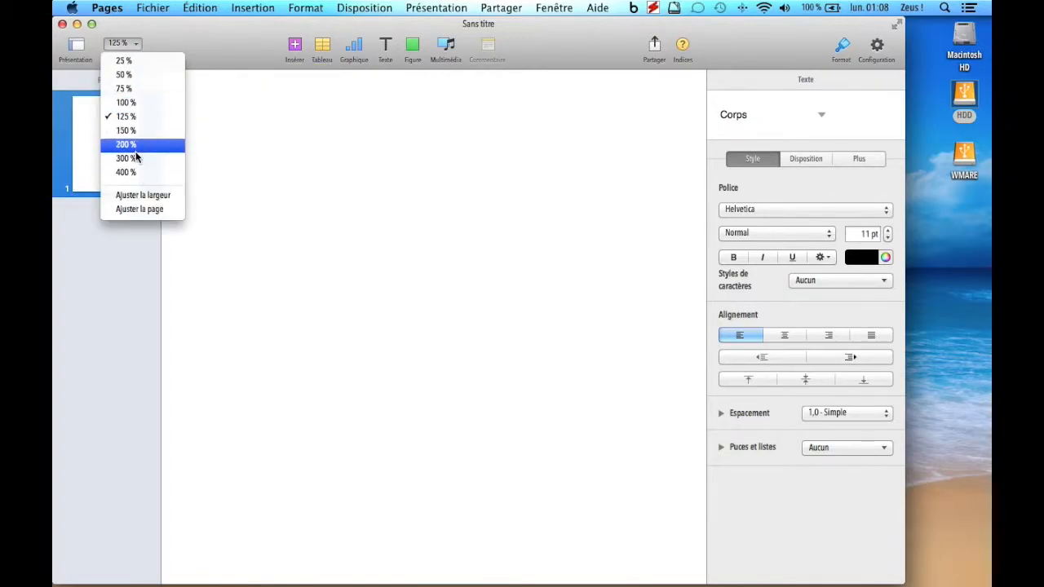
pyautogui.click(173, 36)
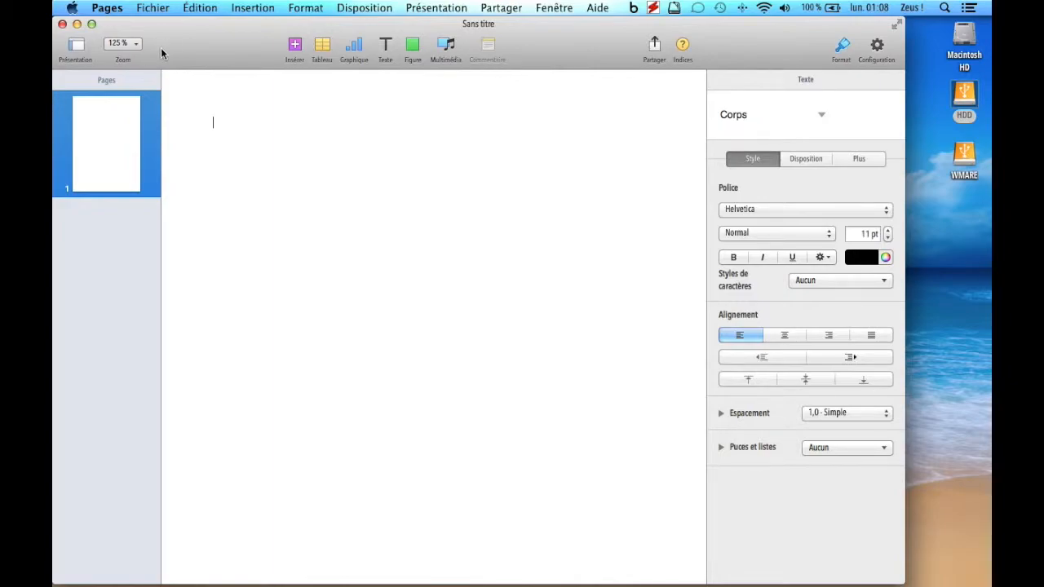
pyautogui.click(135, 44)
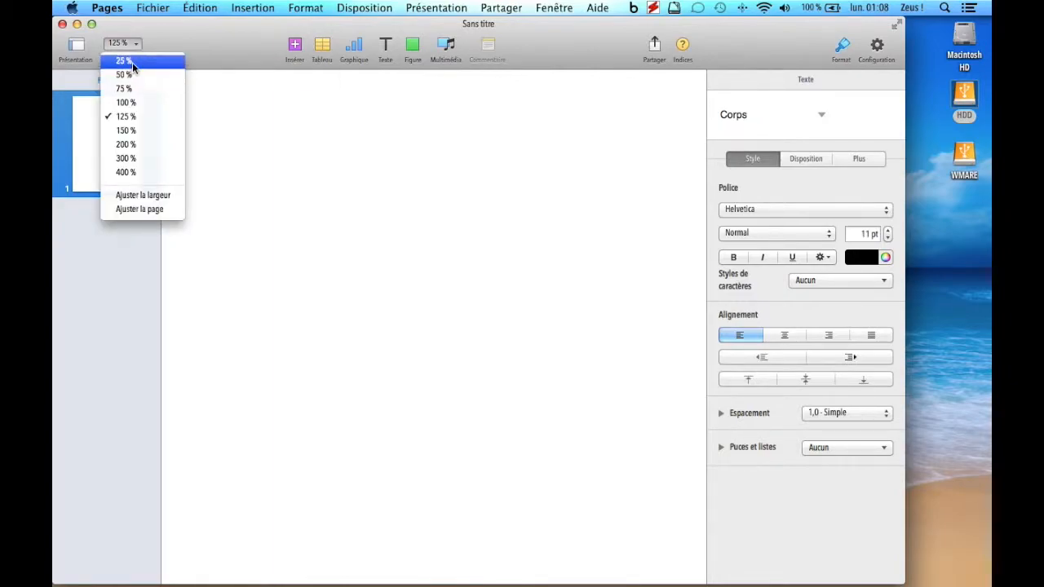
pyautogui.click(138, 51)
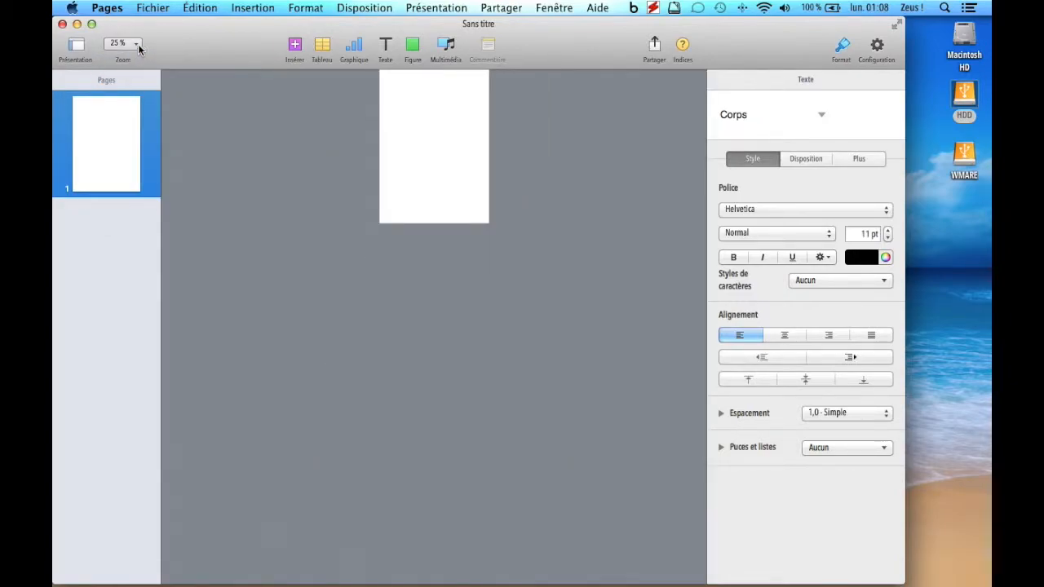
pyautogui.click(130, 44)
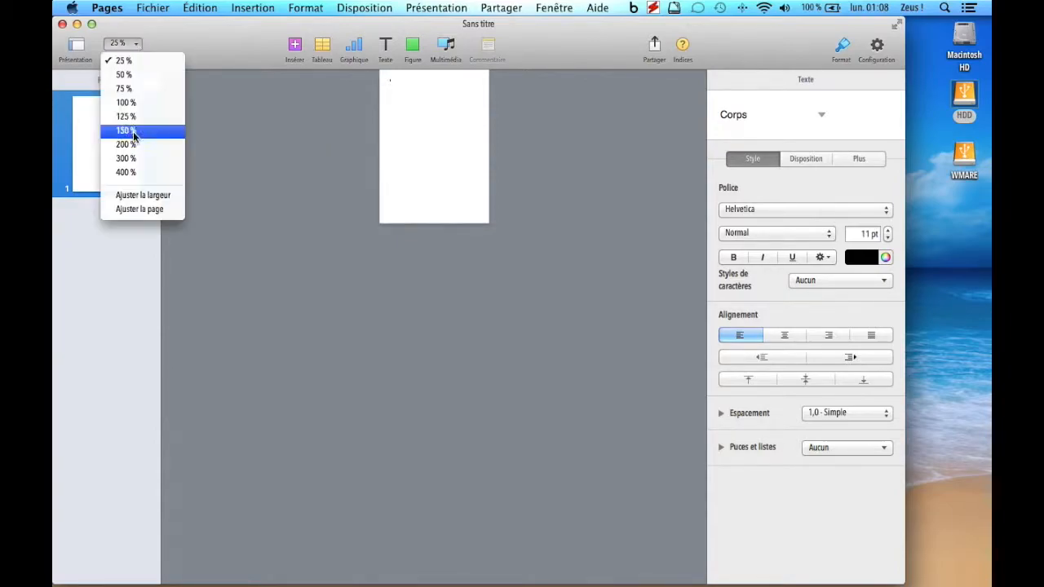
pyautogui.click(138, 171)
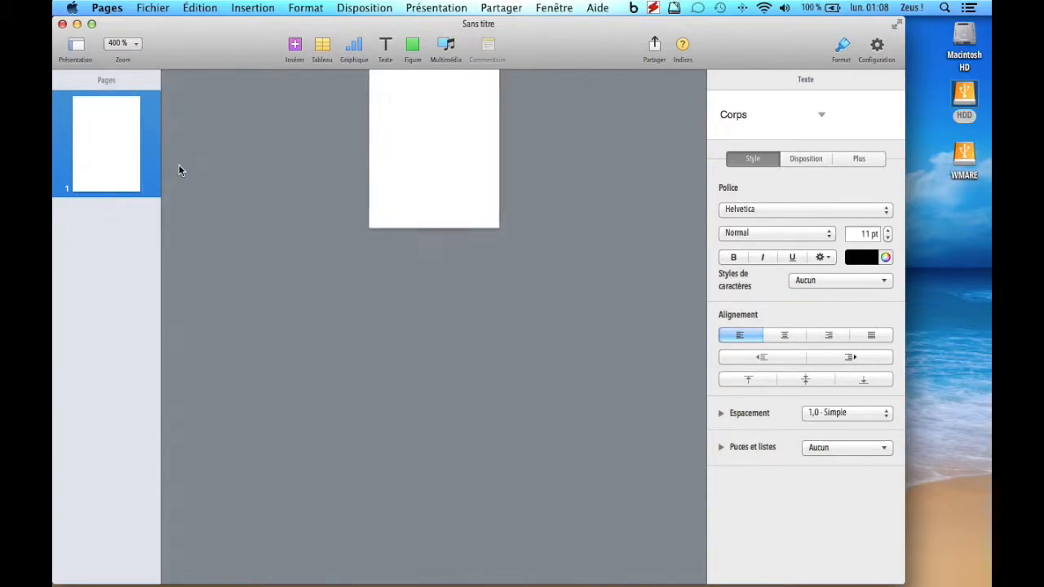
pyautogui.click(134, 45)
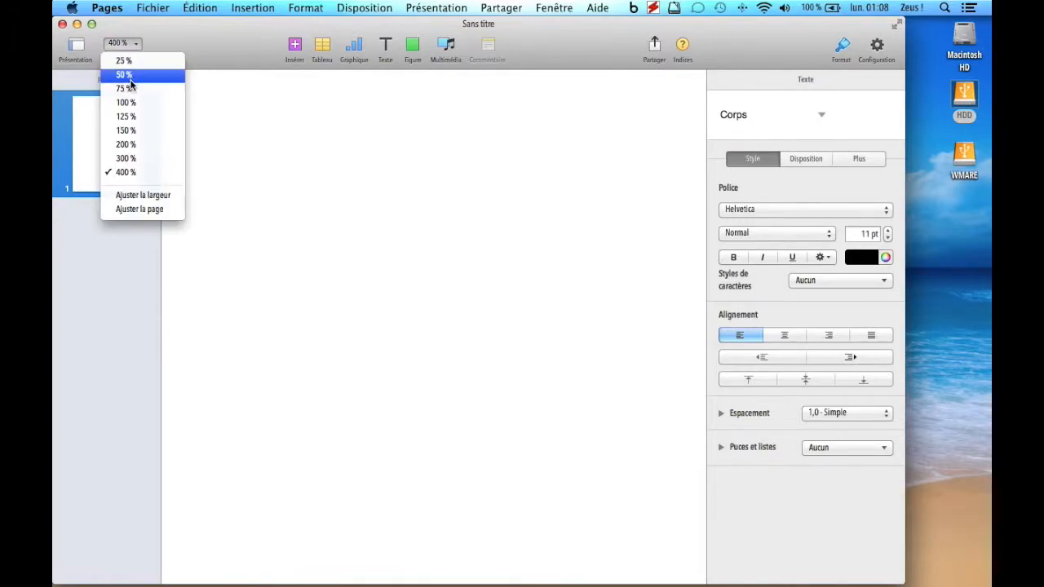
pyautogui.click(131, 118)
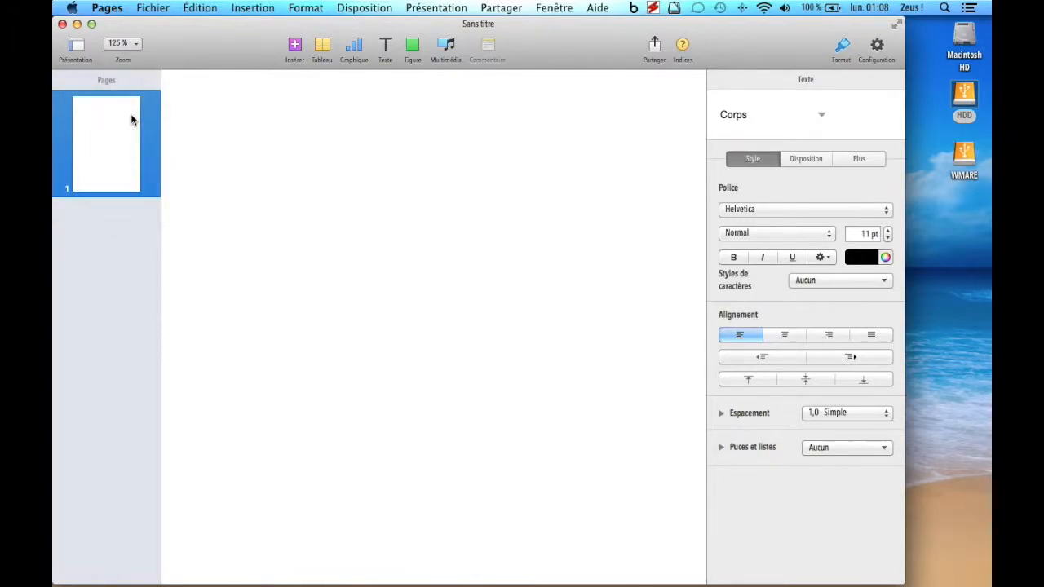
pyautogui.click(122, 43)
pyautogui.click(134, 104)
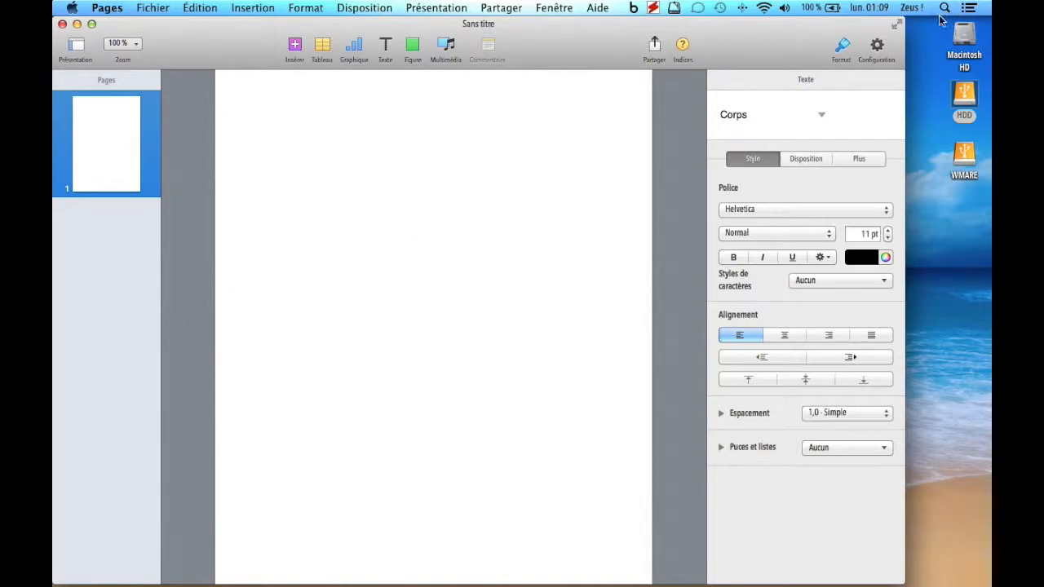
# Hide and reshow the format sidebar, and review the printer and paper size choices in the document configuration
pyautogui.click(843, 49)
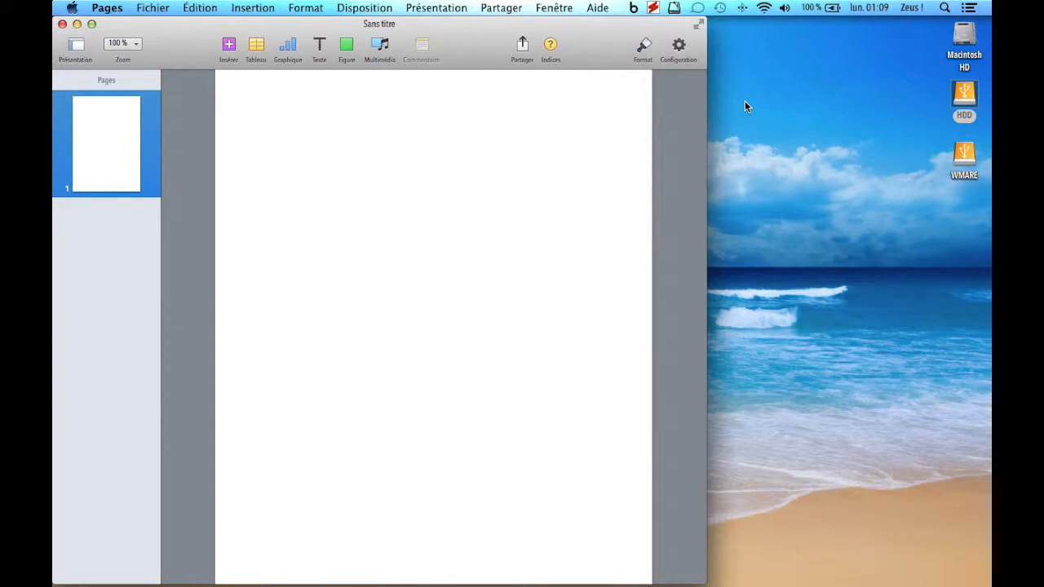
pyautogui.click(644, 47)
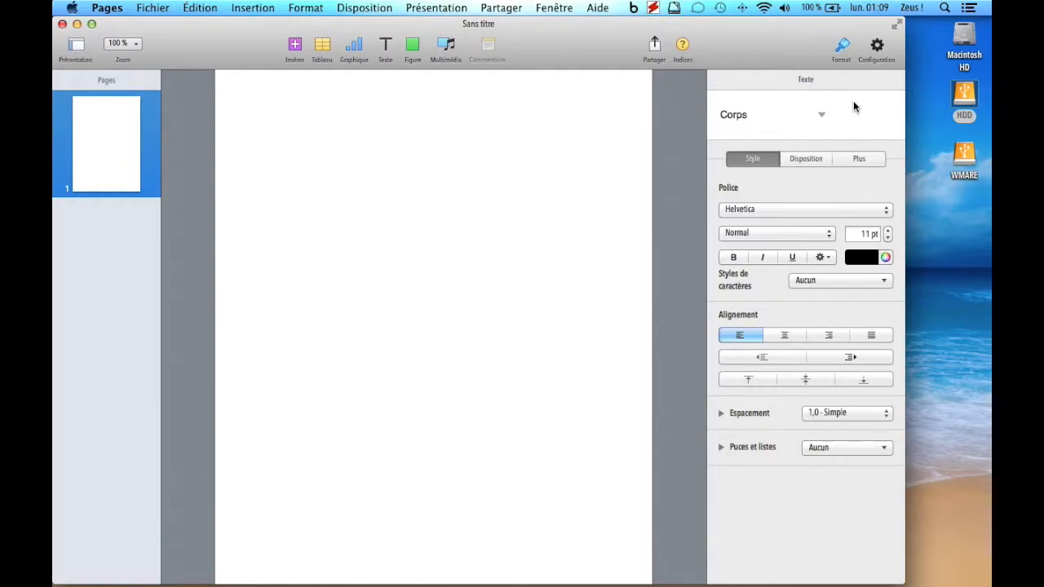
pyautogui.click(877, 51)
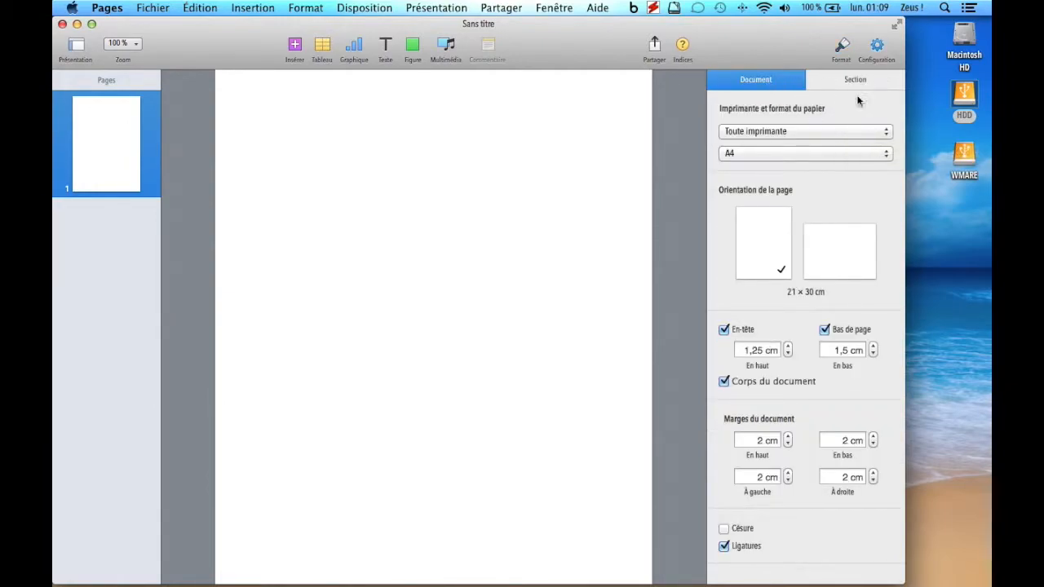
pyautogui.click(789, 132)
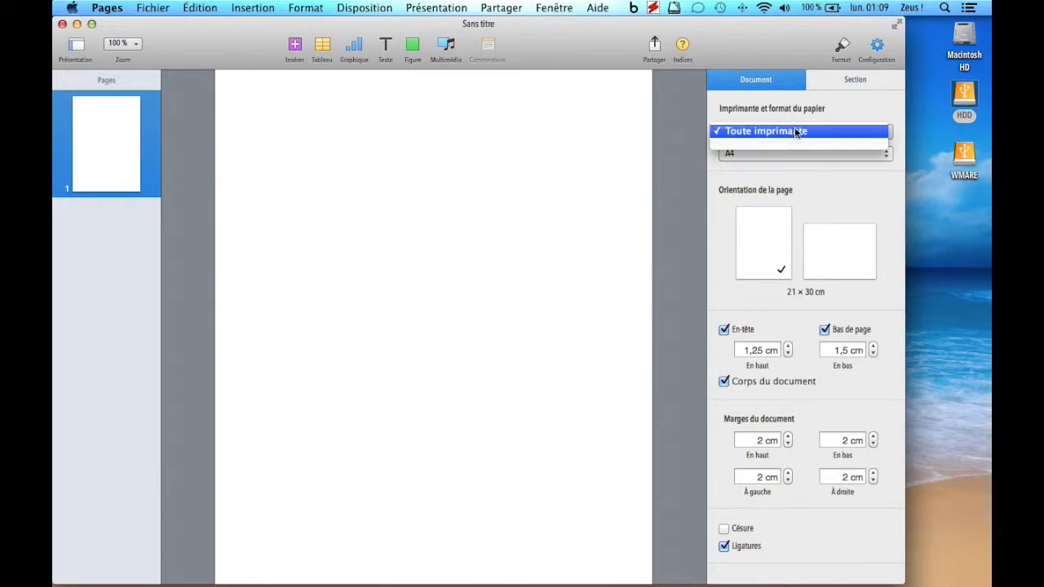
pyautogui.click(790, 133)
pyautogui.click(770, 157)
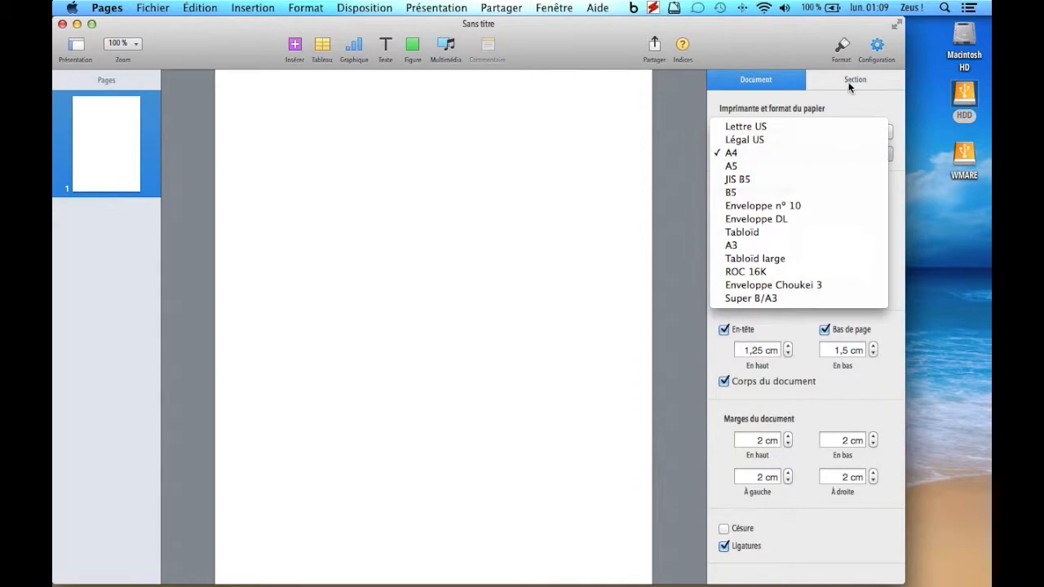
pyautogui.click(790, 54)
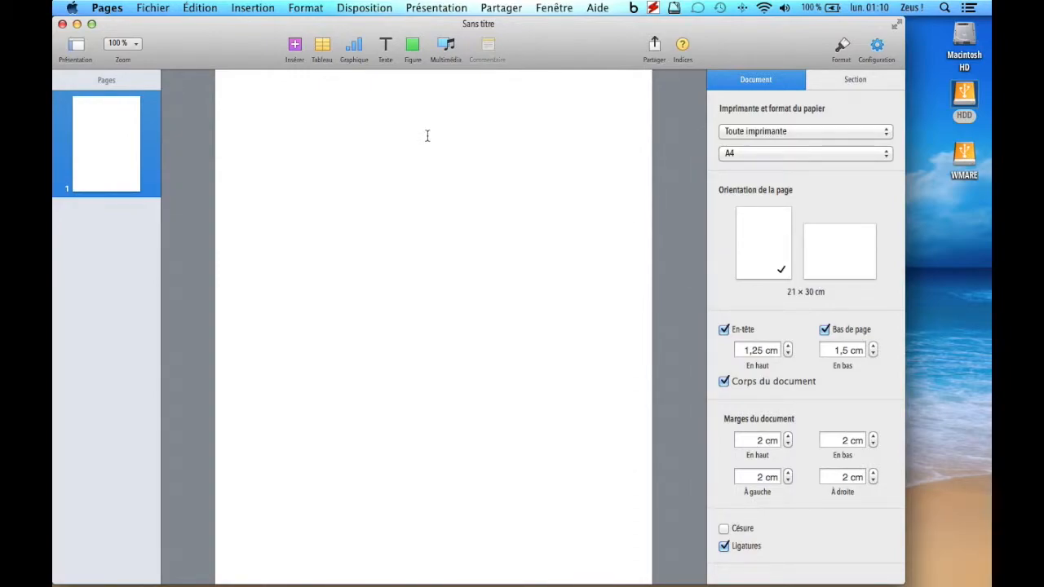
# Write the greeting "Bonjour," on the page and, after a blank line, "Bienvenue dans ma chaine YOUTUBE,"
pyautogui.scroll(-1, 436, 161)
pyautogui.scroll(1, 436, 161)
pyautogui.scroll(-1, 437, 164)
pyautogui.scroll(1, 436, 164)
pyautogui.write('Bonjour,')
pyautogui.press('Return')
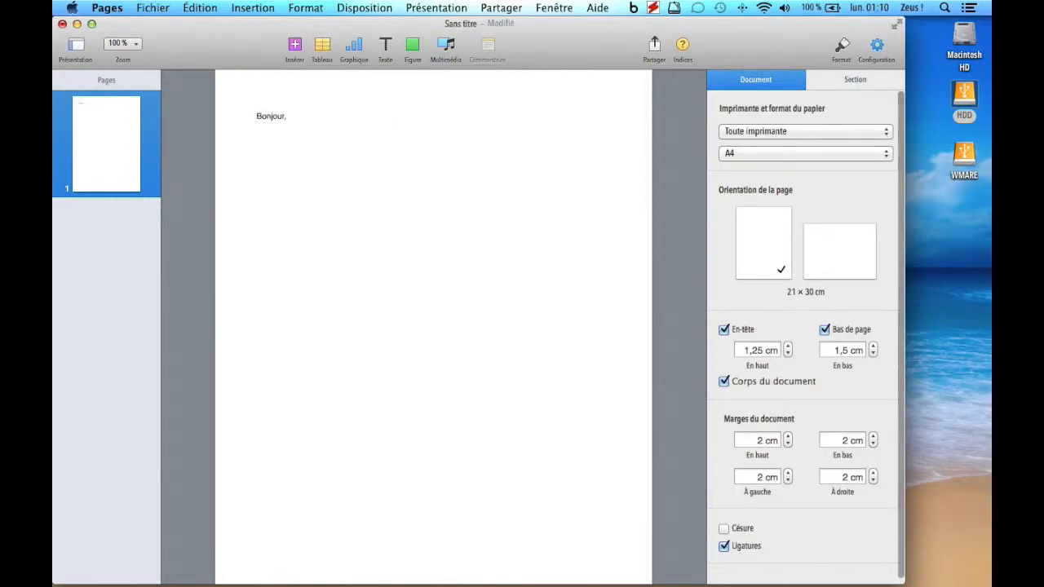
pyautogui.write('Bienvenue dans ma chaine YOUTUBE,')
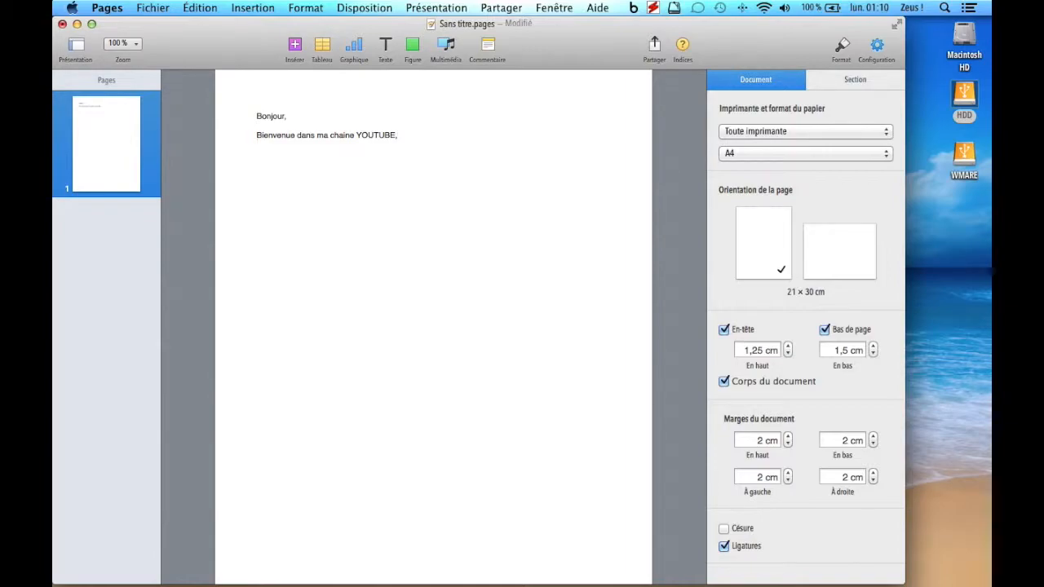
# Add the lines "presentation du logiciel PAGES" and "initialisation,", followed by a blank line and "cdt"
pyautogui.press('Return')
pyautogui.write('presentation du lo')
pyautogui.write('gicielsPAGES')
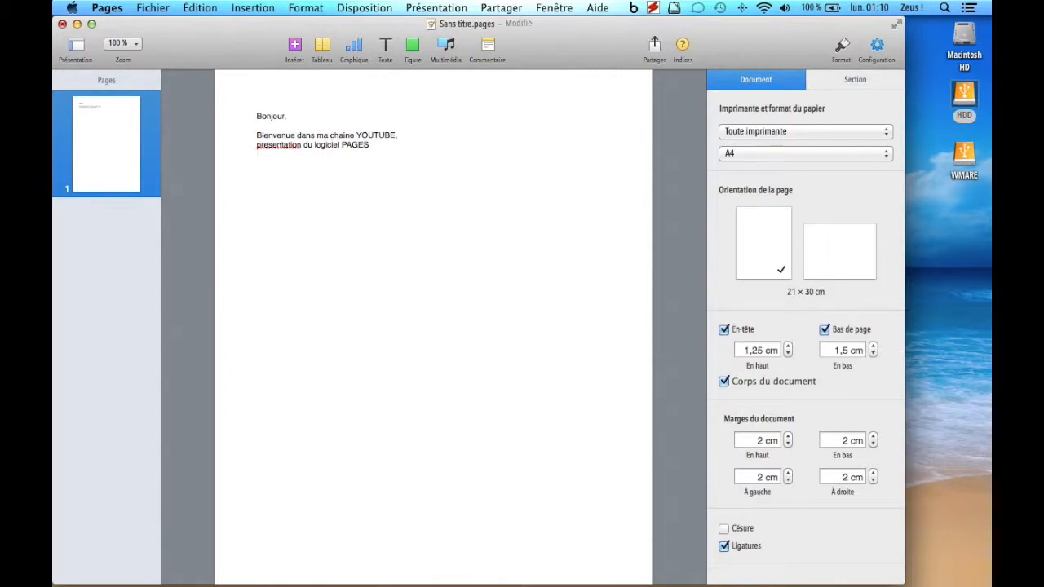
pyautogui.press('Return')
pyautogui.write('initialisation.  co')
# Set the page zoom to 125 % and bring the start of the text into view
pyautogui.click(137, 50)
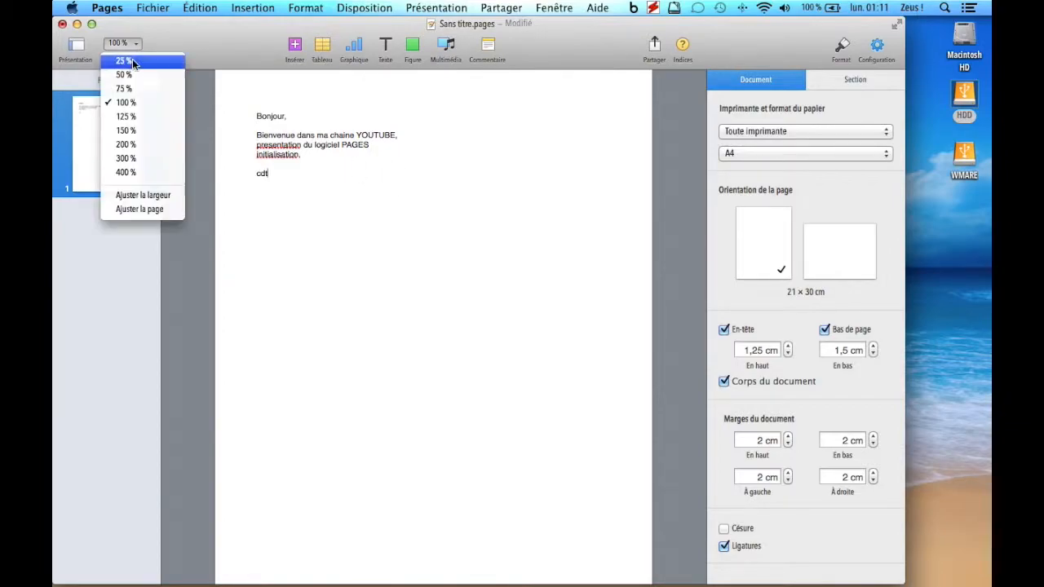
pyautogui.click(129, 119)
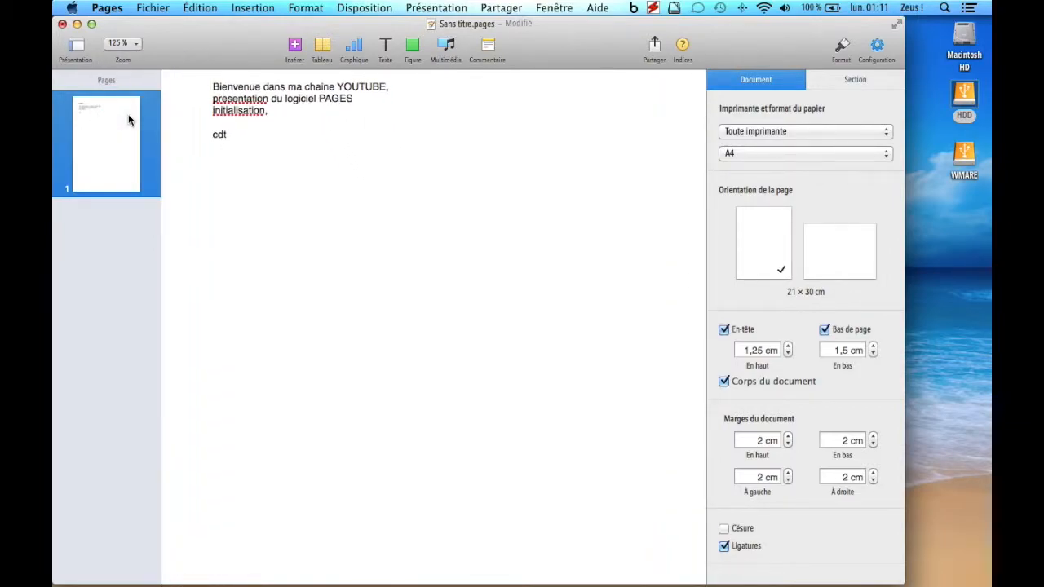
pyautogui.scroll(2, 215, 138)
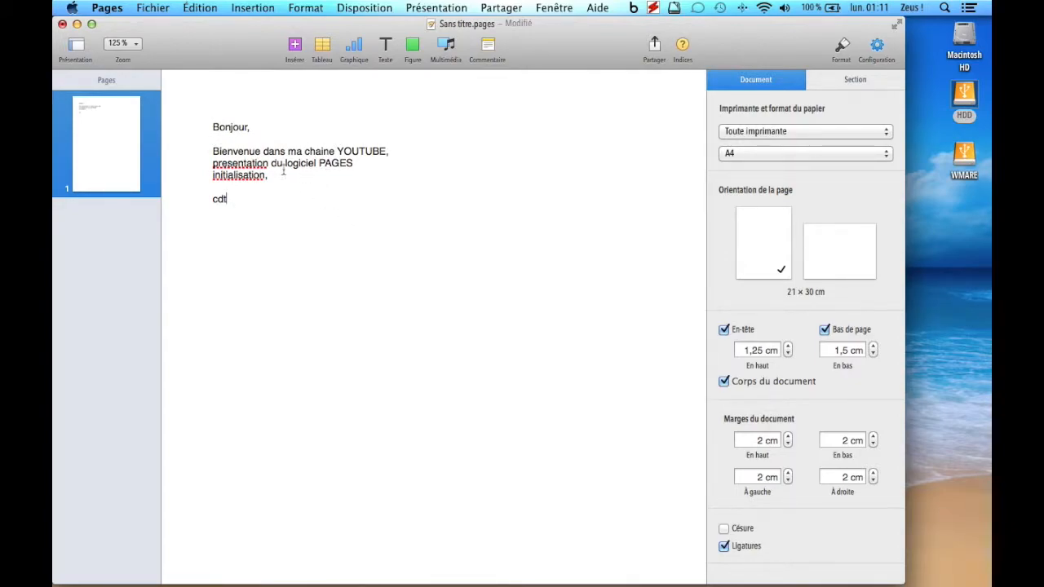
# Widen the document window and set the font of "Bonjour," to Braggadocio
pyautogui.moveTo(259, 128); pyautogui.dragTo(155, 126)
pyautogui.click(842, 47)
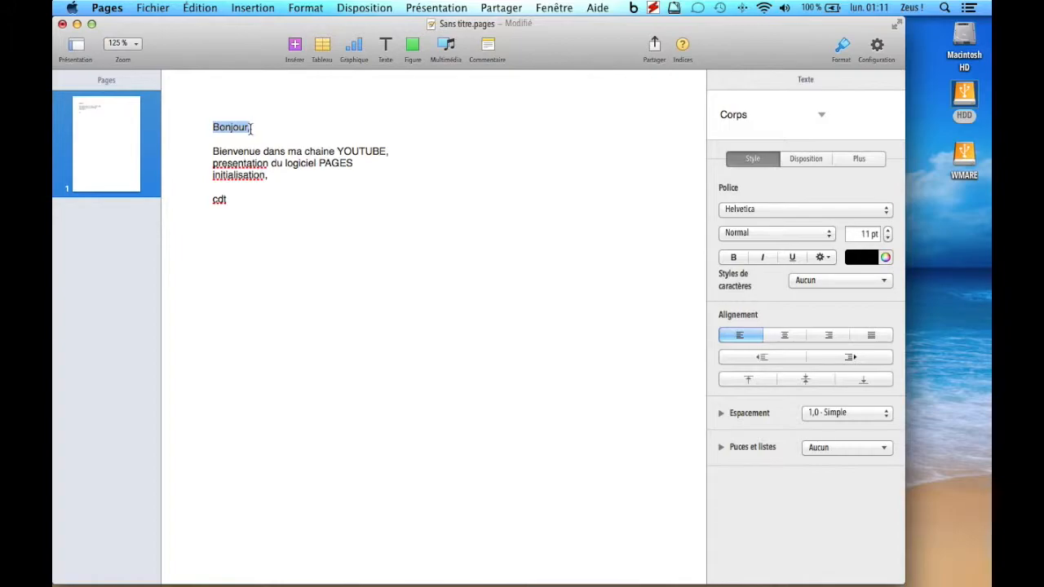
pyautogui.moveTo(904, 159); pyautogui.dragTo(987, 155)
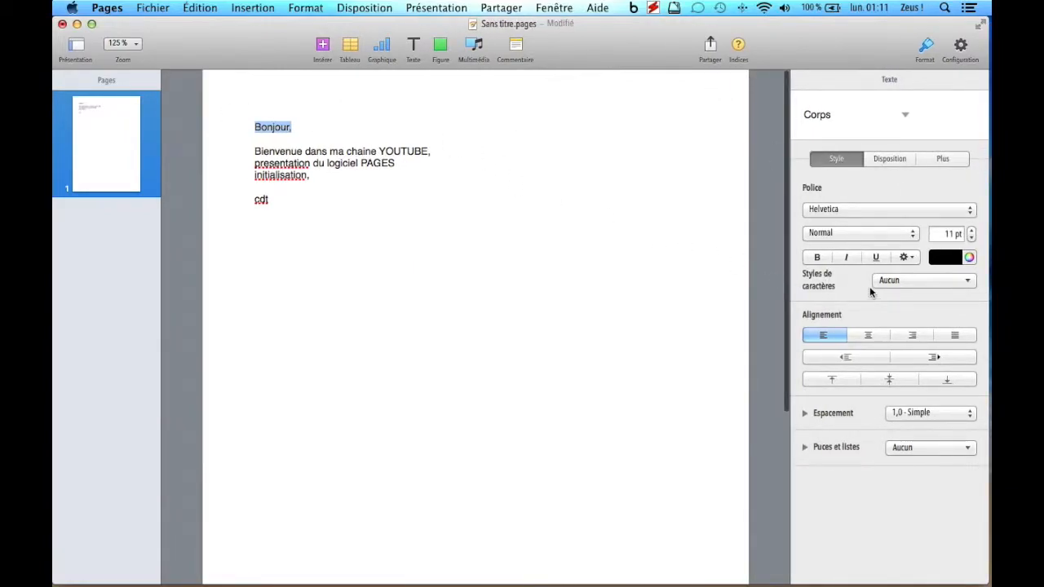
pyautogui.click(969, 210)
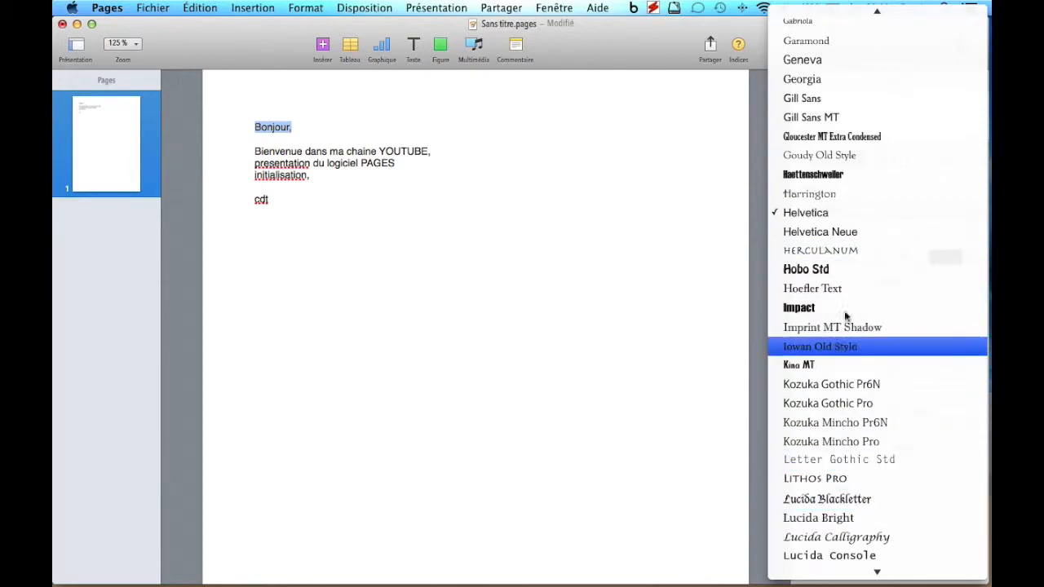
pyautogui.scroll(20, 833, 173)
pyautogui.scroll(-10, 833, 178)
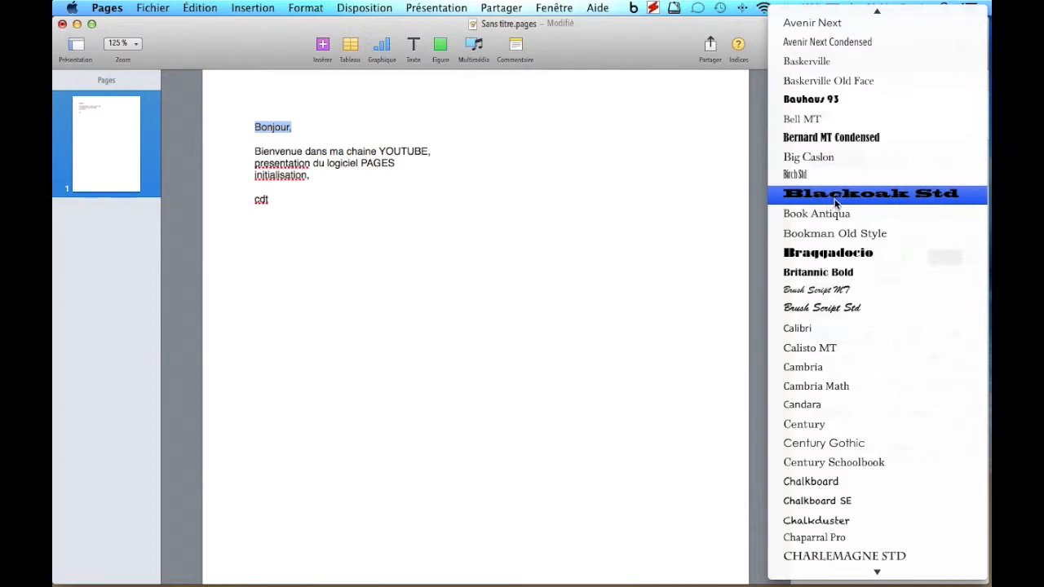
pyautogui.click(825, 258)
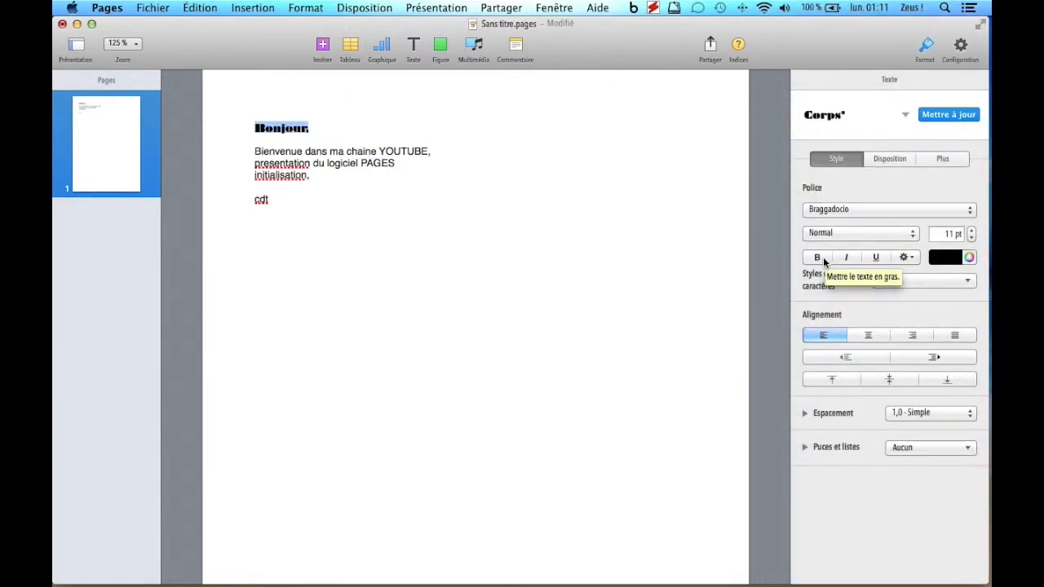
# Increase the font size of "Bonjour," to 18 pt
pyautogui.click(971, 230)
pyautogui.click(971, 230)
pyautogui.click(971, 230)
pyautogui.click(971, 229)
pyautogui.click(971, 230)
pyautogui.click(971, 230)
pyautogui.click(971, 230)
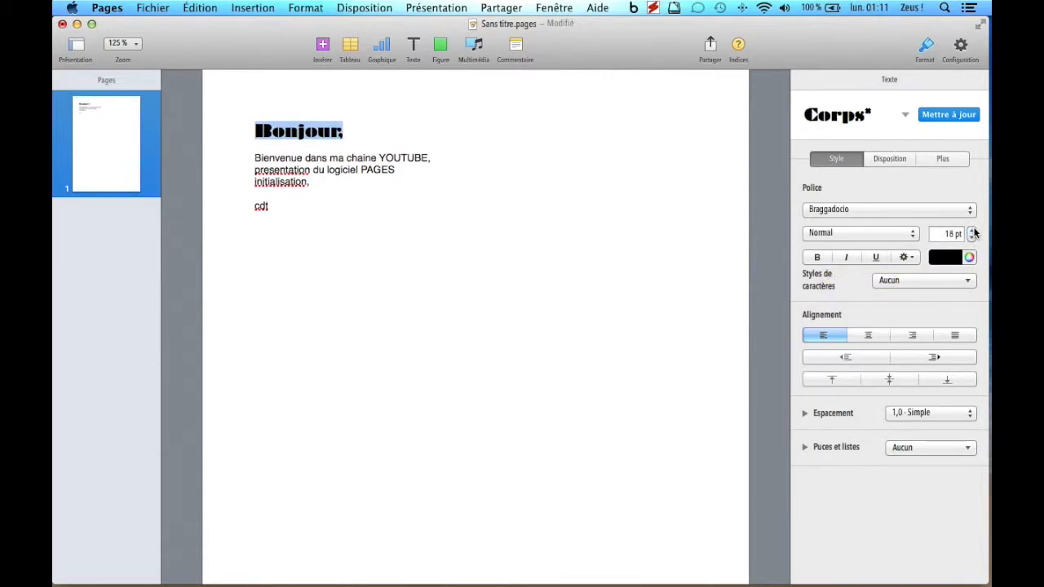
# Underline "Bonjour," and centre all the text of the document
pyautogui.click(875, 258)
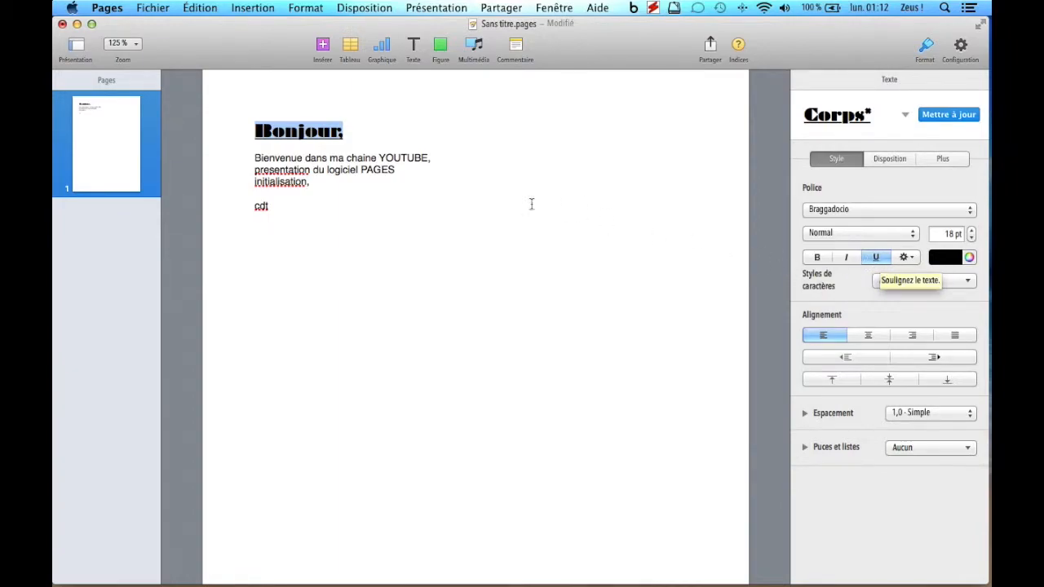
pyautogui.moveTo(311, 181); pyautogui.dragTo(333, 182)
pyautogui.click(261, 160)
pyautogui.moveTo(261, 160); pyautogui.dragTo(316, 182)
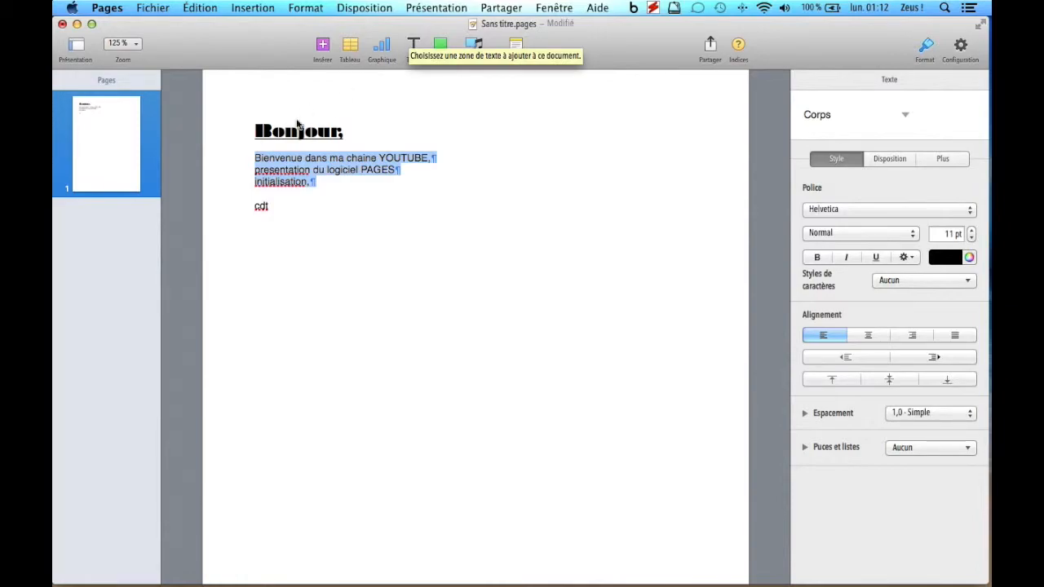
pyautogui.moveTo(438, 109); pyautogui.dragTo(275, 213)
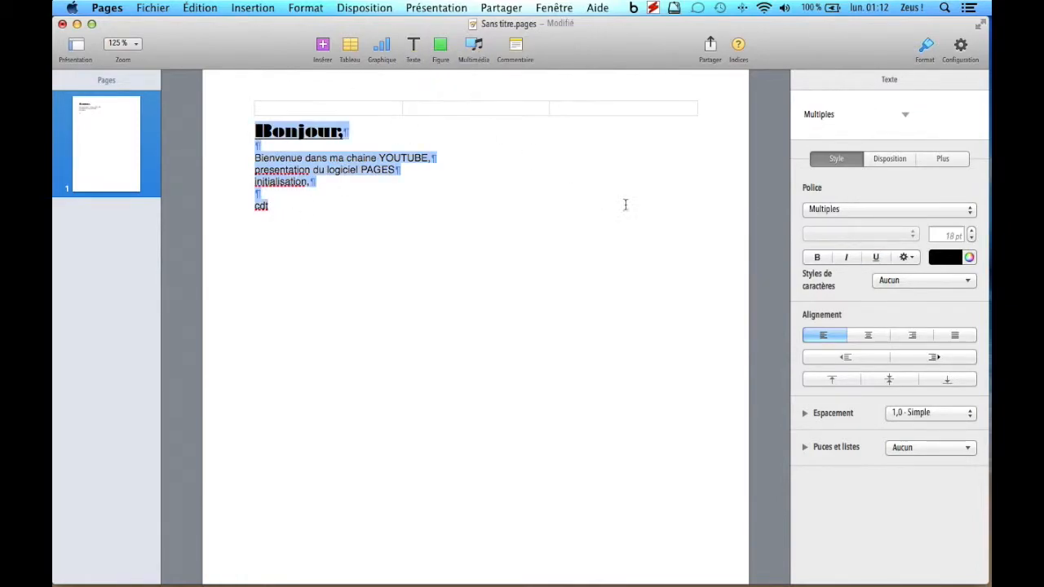
pyautogui.click(874, 336)
pyautogui.click(569, 264)
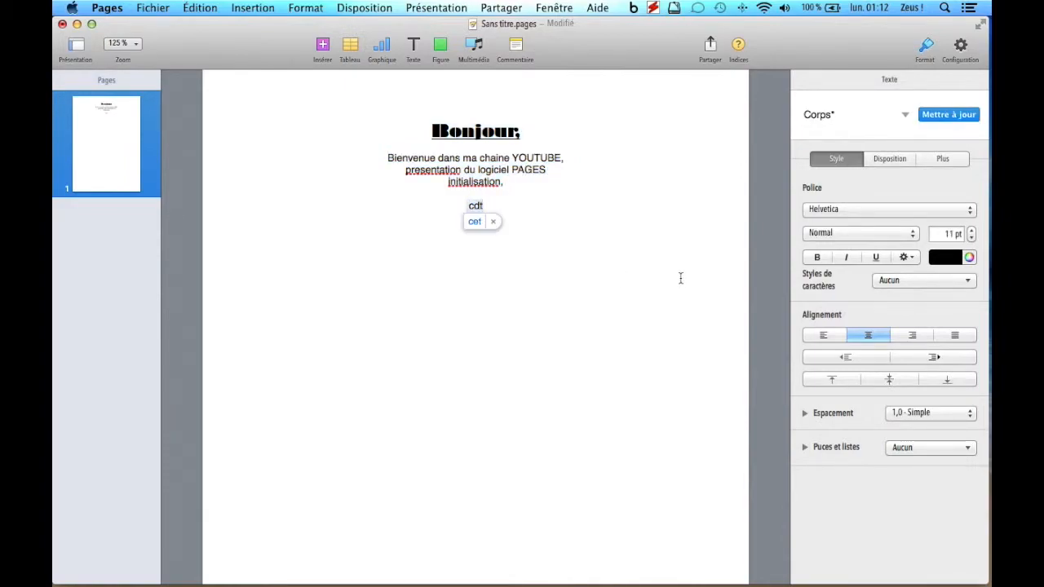
pyautogui.click(493, 222)
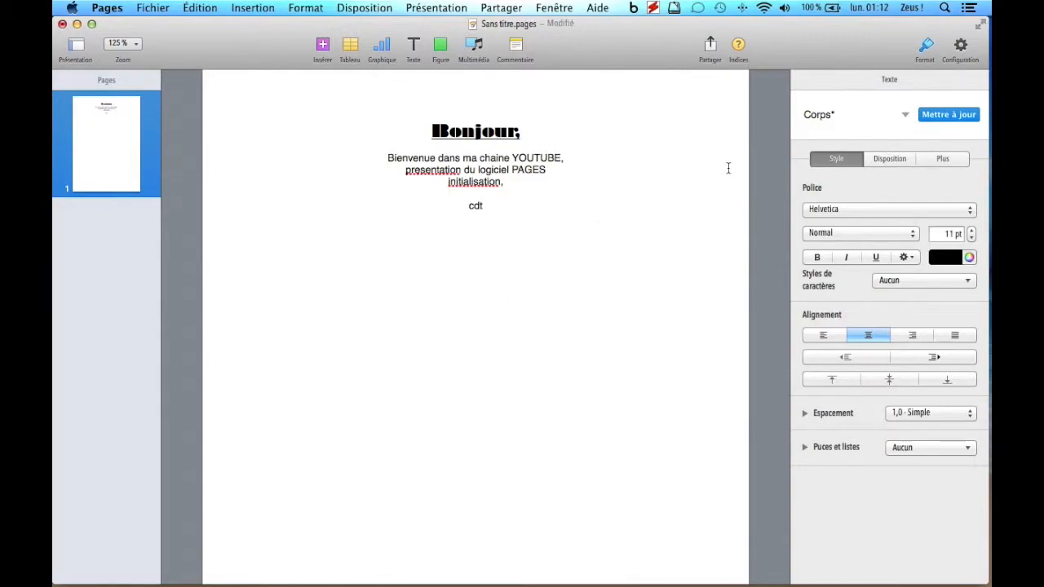
# Add an extra blank line between "Bonjour," and the line "Bienvenue dans ma chaine YOUTUBE,"
pyautogui.click(490, 124)
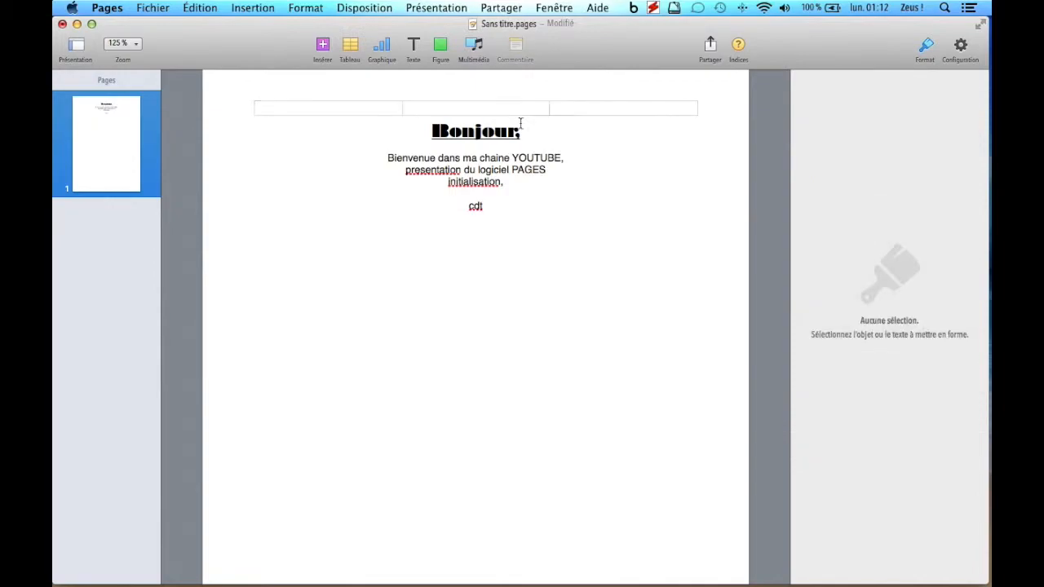
pyautogui.click(502, 155)
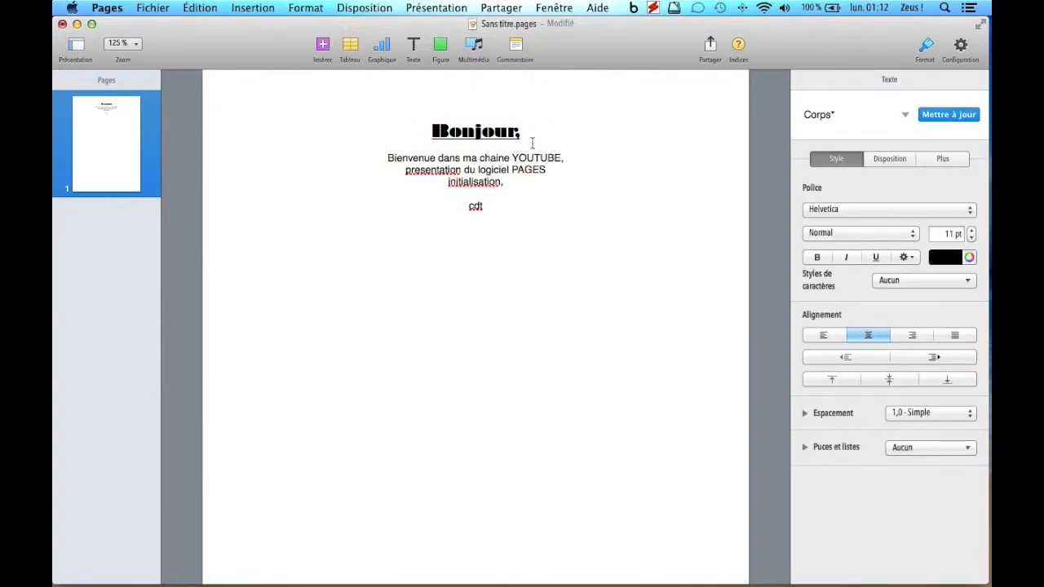
pyautogui.press('Return')
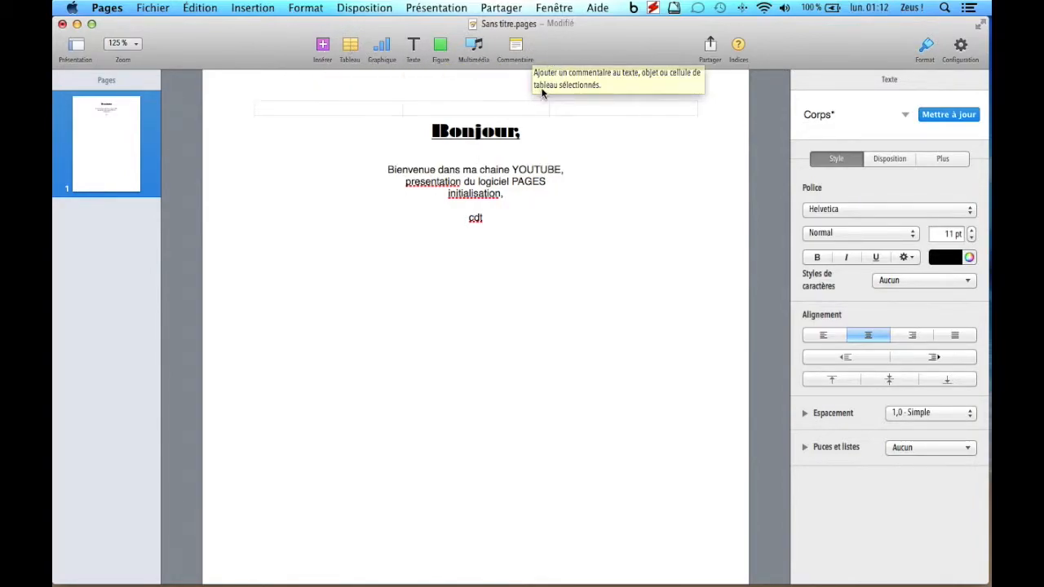
# Browse the media library and insert its portrait photo between "Bonjour," and the welcome text
pyautogui.click(474, 47)
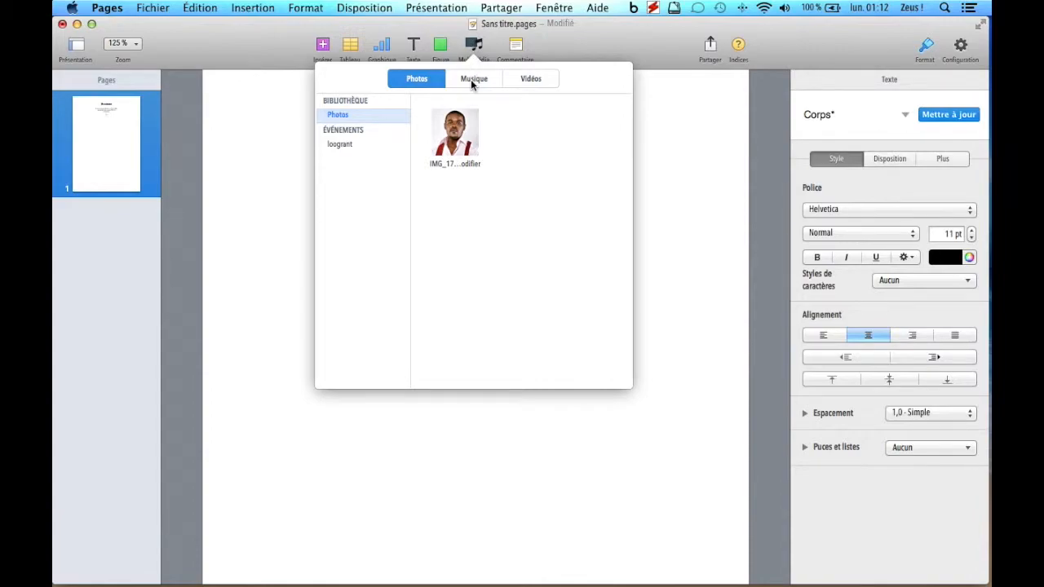
pyautogui.click(473, 80)
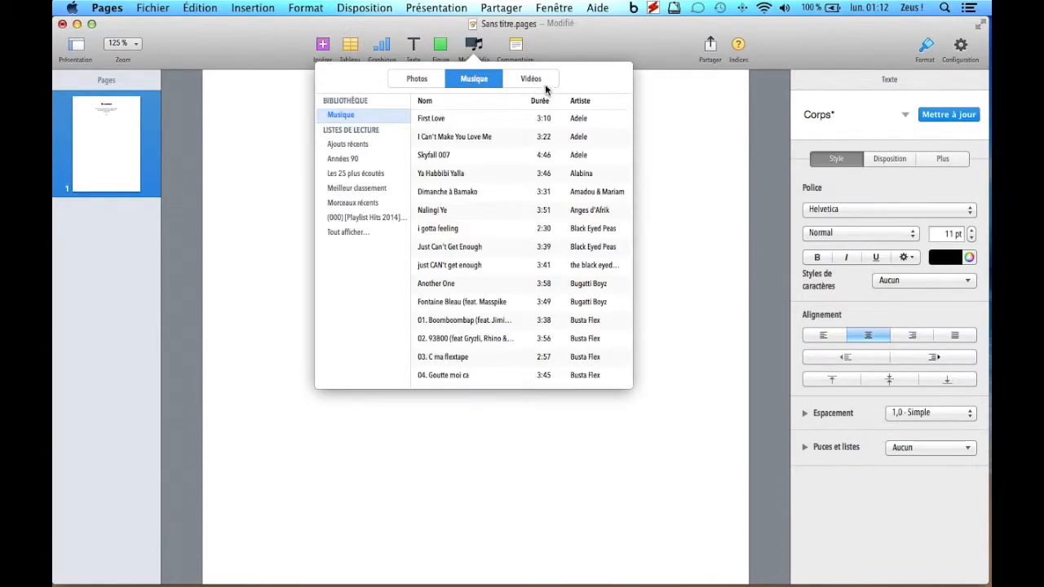
pyautogui.click(545, 87)
pyautogui.click(419, 82)
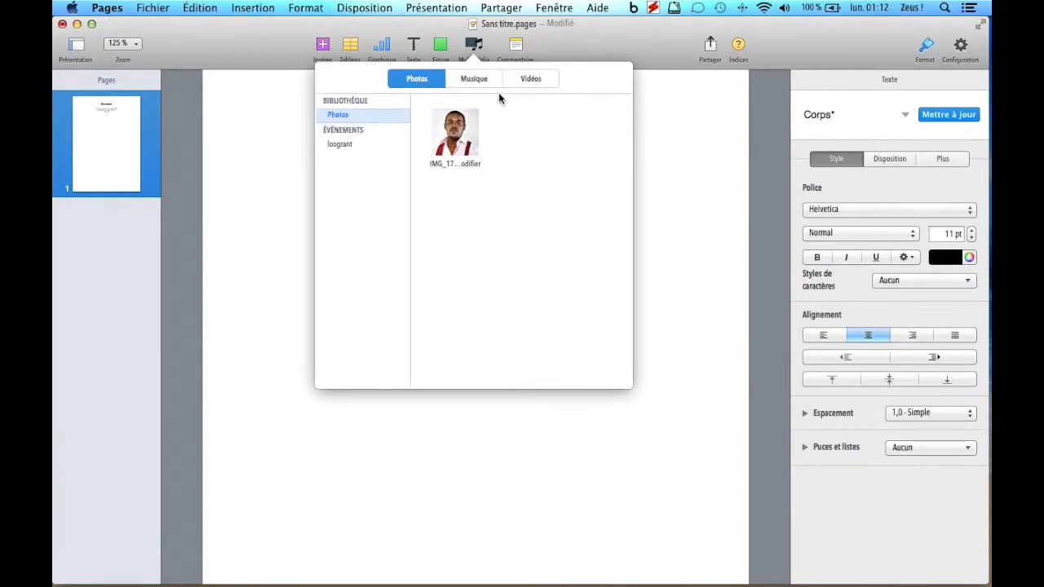
pyautogui.click(454, 139)
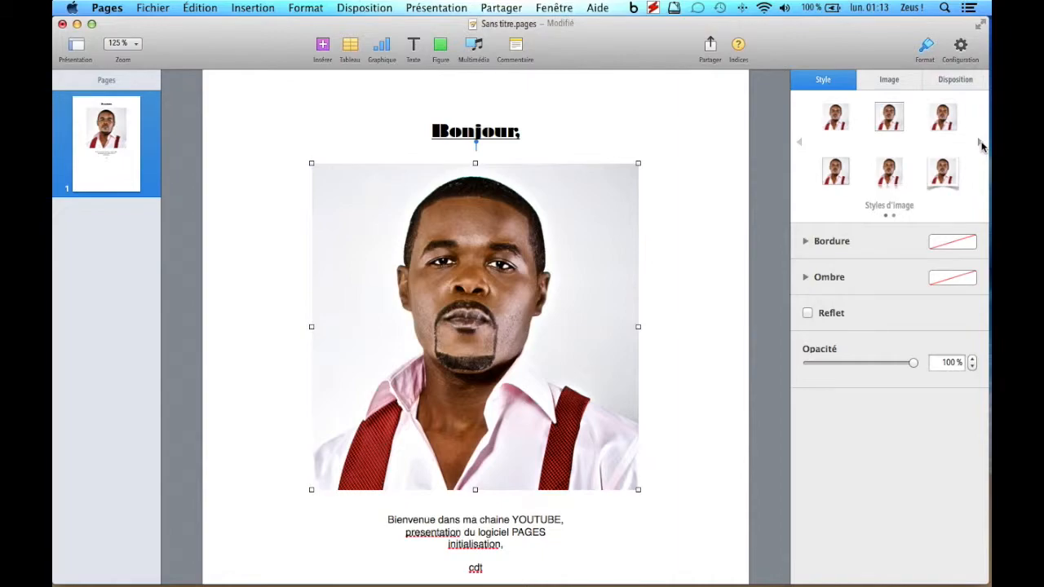
# Apply the image style with a white frame and a curved shadow beneath to the photo
pyautogui.click(942, 119)
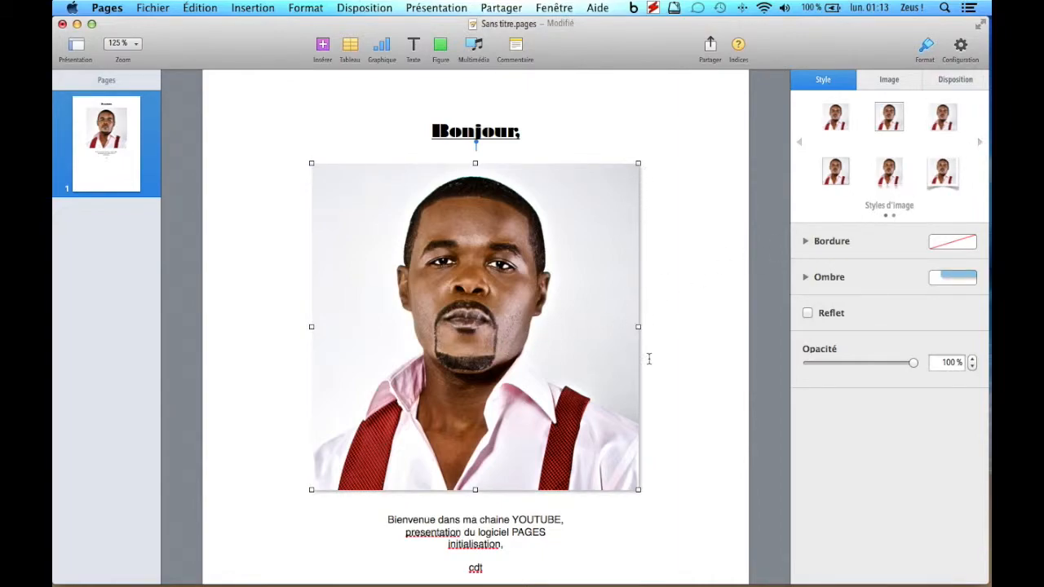
pyautogui.click(939, 175)
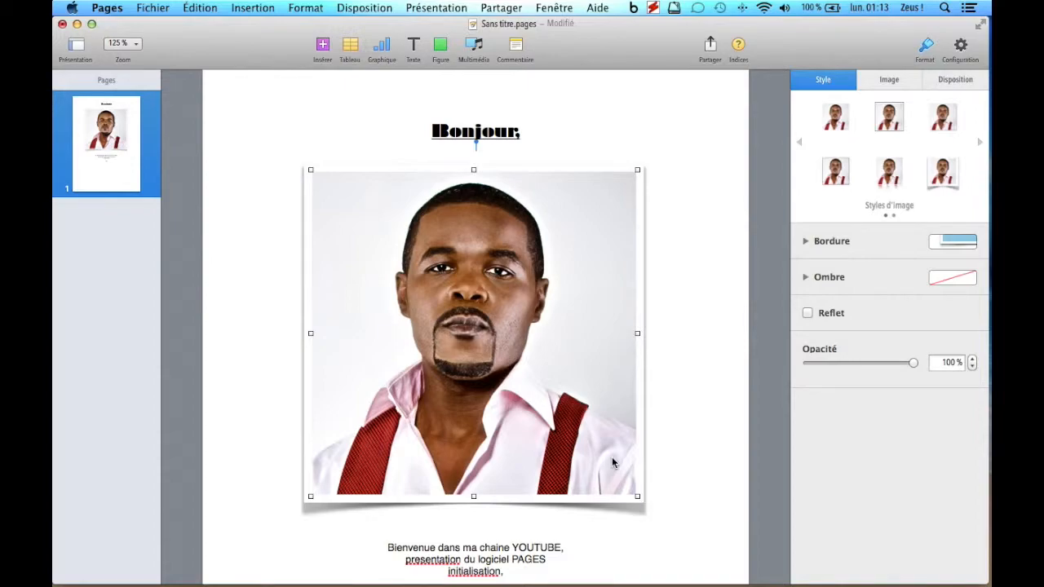
pyautogui.hscroll(3, 930, 159)
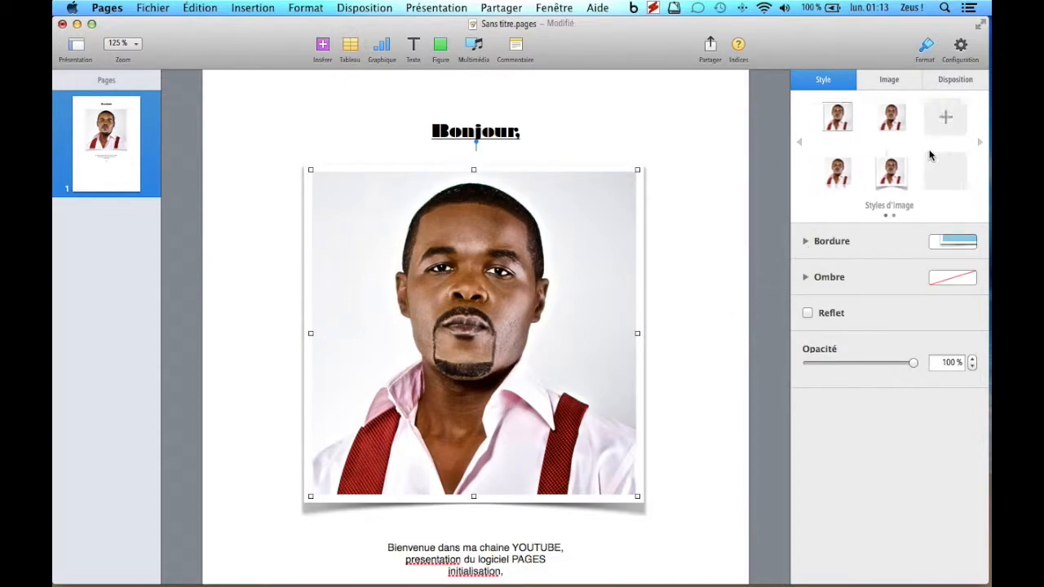
pyautogui.hscroll(-2, 927, 150)
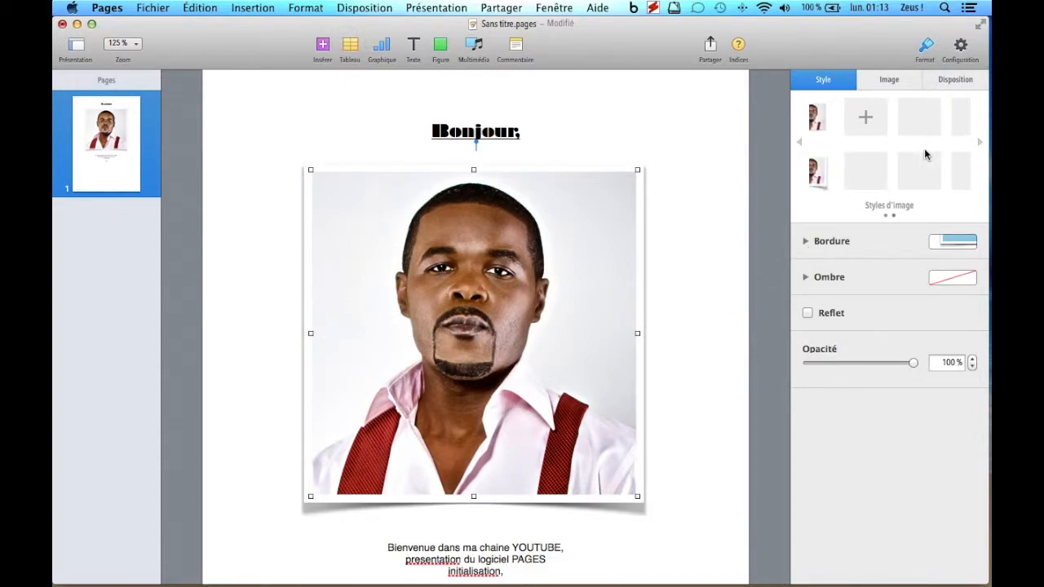
pyautogui.hscroll(-3, 925, 151)
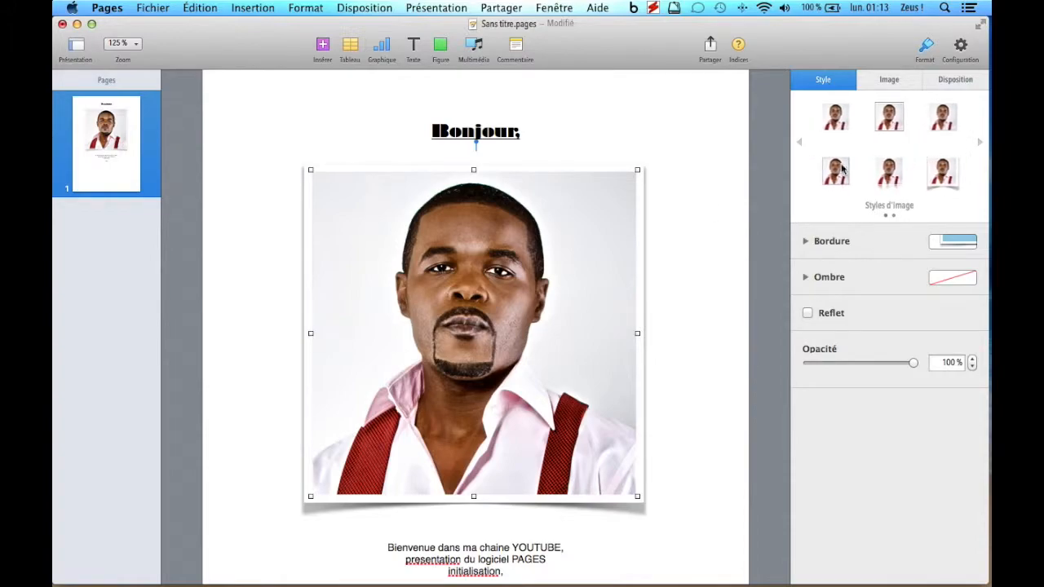
# Shrink the photo to less than half its width and centre it under "Bonjour,"
pyautogui.moveTo(637, 497); pyautogui.dragTo(457, 286)
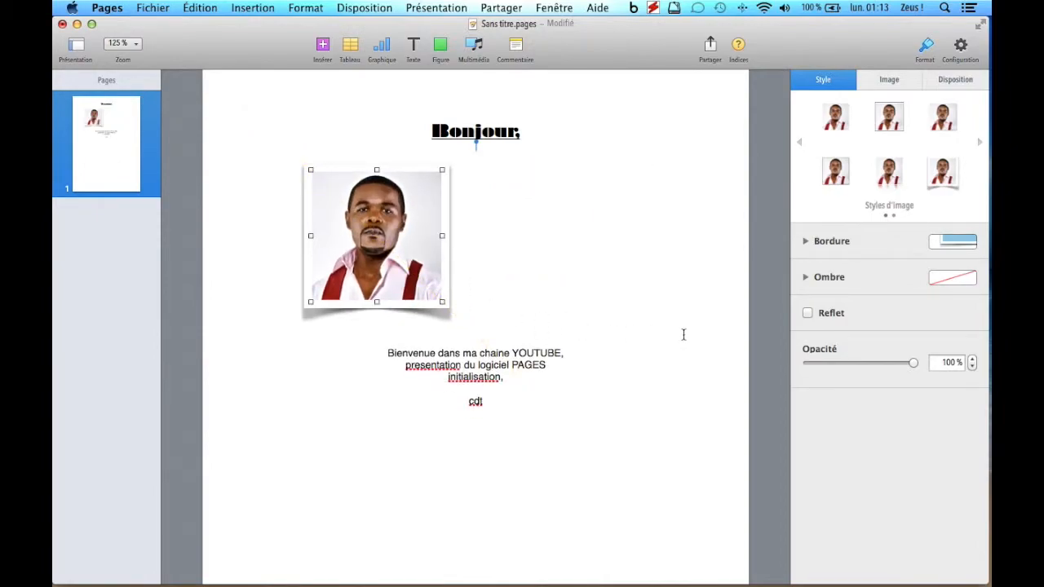
pyautogui.click(481, 221)
pyautogui.click(452, 219)
pyautogui.moveTo(381, 236); pyautogui.dragTo(479, 249)
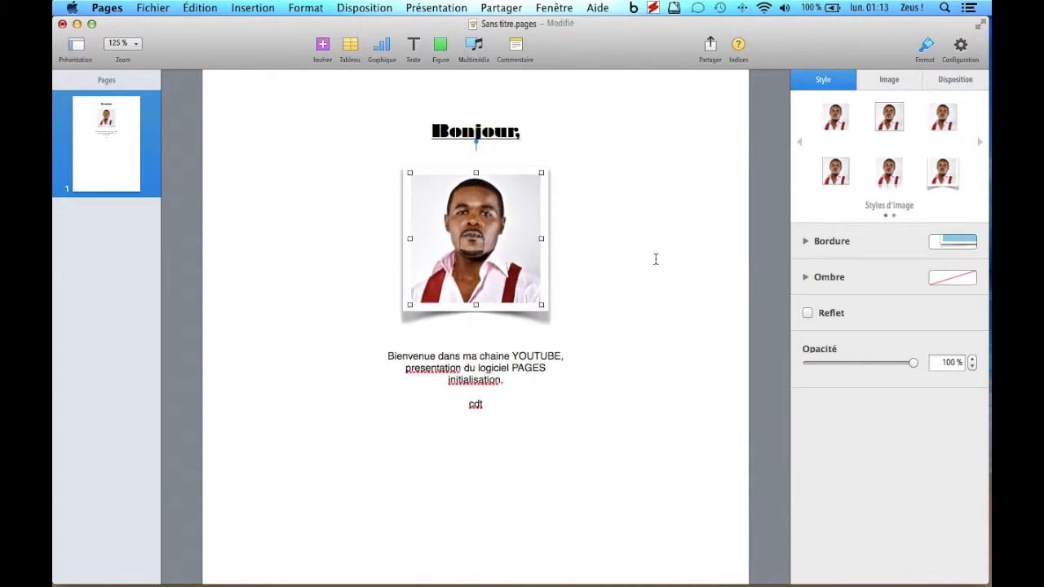
# Move the photo slightly closer to "Bonjour," and delete a blank line above the welcome text
pyautogui.moveTo(497, 248)
pyautogui.mouseDown()
pyautogui.moveTo(604, 247)
pyautogui.moveTo(478, 243)
pyautogui.moveTo(498, 240)
pyautogui.mouseUp()
pyautogui.click(470, 338)
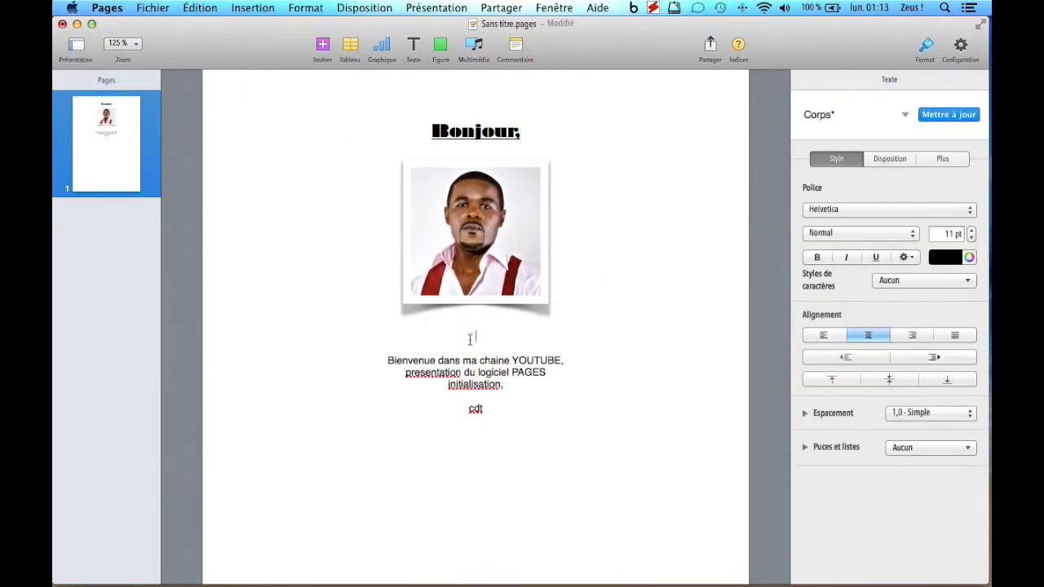
pyautogui.press('BackSpace')
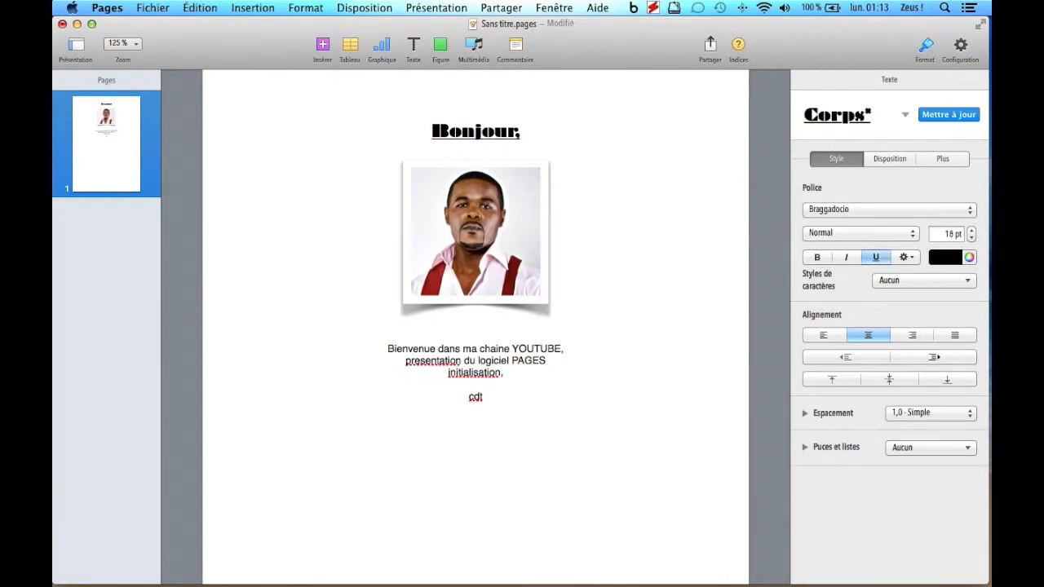
# Try the reflection effect on the photo and turn it off again
pyautogui.click(512, 250)
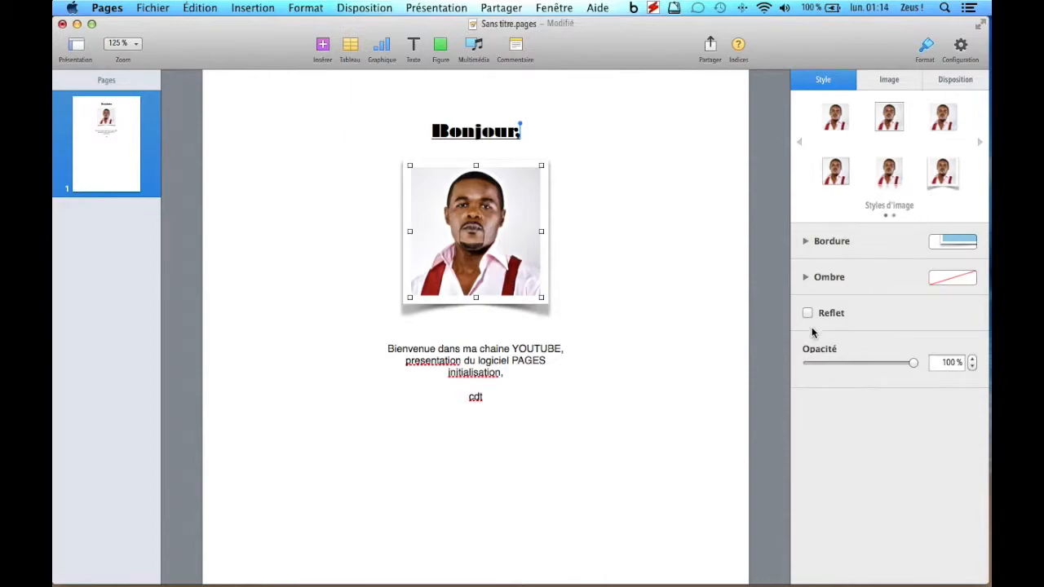
pyautogui.click(858, 314)
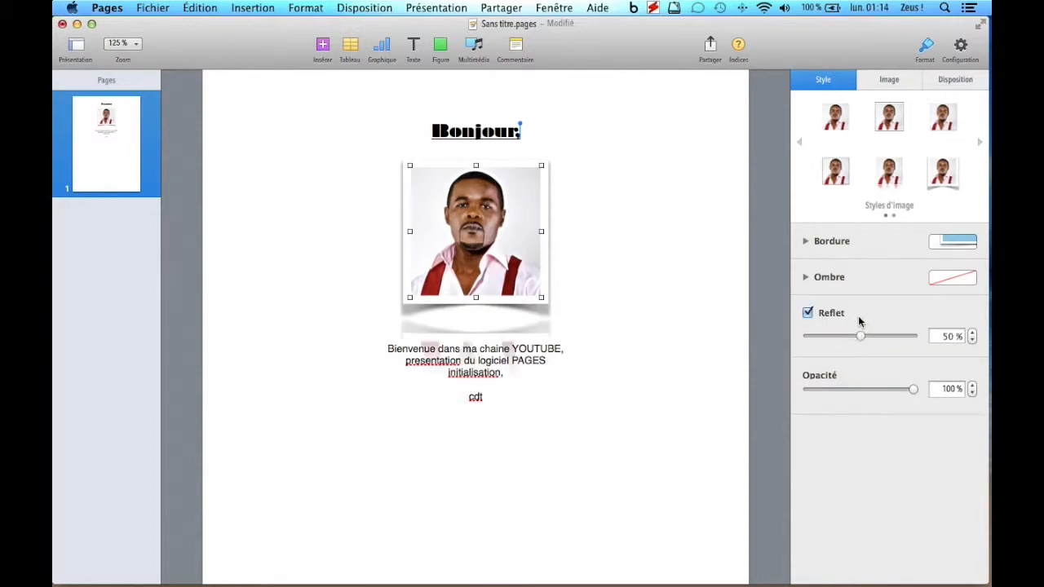
pyautogui.click(808, 314)
# Lower the photo's opacity to 73 % and leave its reflection turned off
pyautogui.moveTo(913, 363); pyautogui.dragTo(866, 369)
pyautogui.click(696, 287)
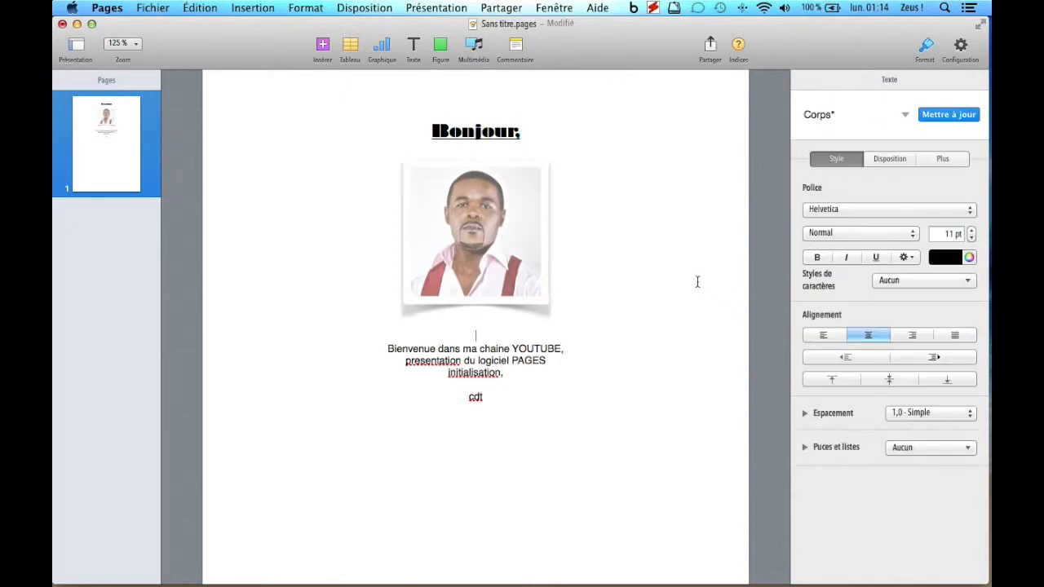
pyautogui.click(504, 243)
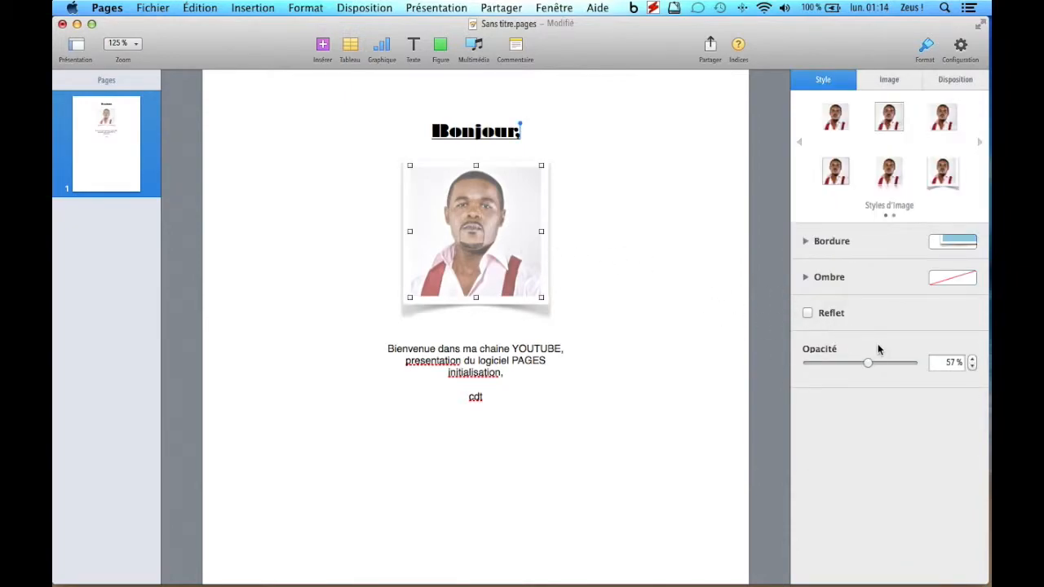
pyautogui.moveTo(866, 365); pyautogui.dragTo(884, 365)
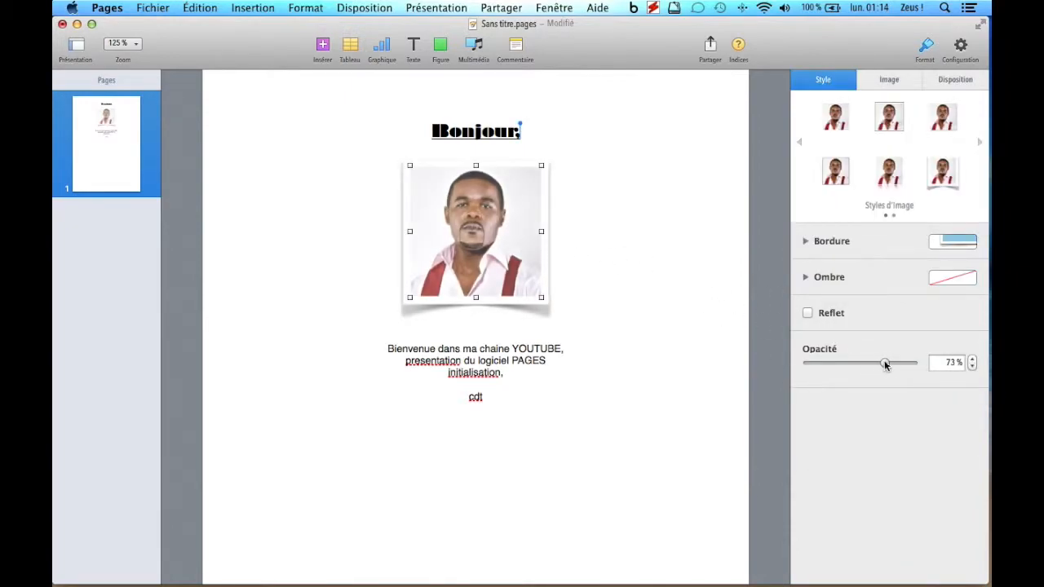
pyautogui.click(807, 313)
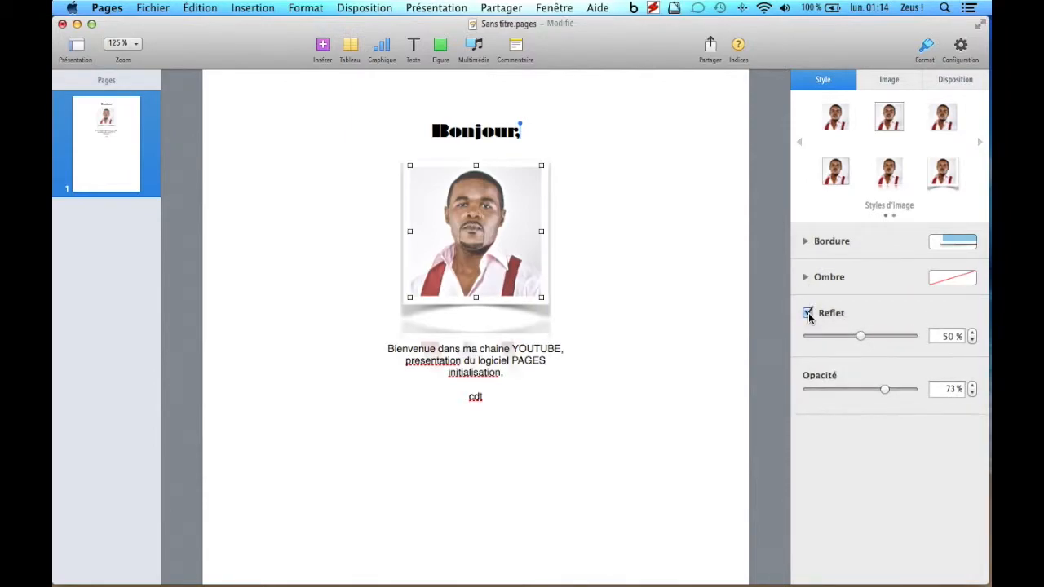
pyautogui.click(807, 313)
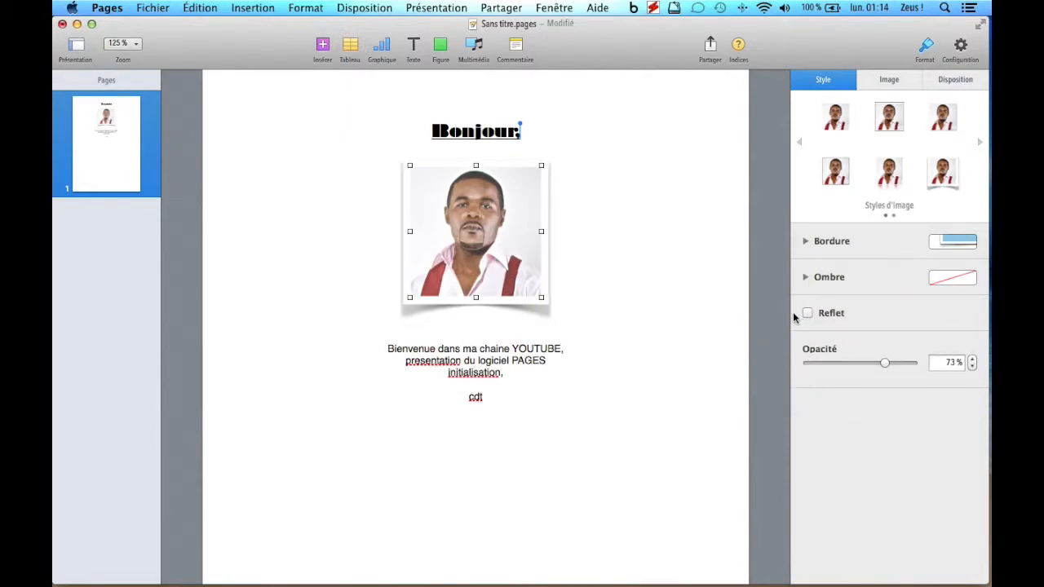
pyautogui.click(544, 398)
pyautogui.scroll(-5, 634, 327)
pyautogui.scroll(-2, 634, 327)
pyautogui.scroll(5, 634, 327)
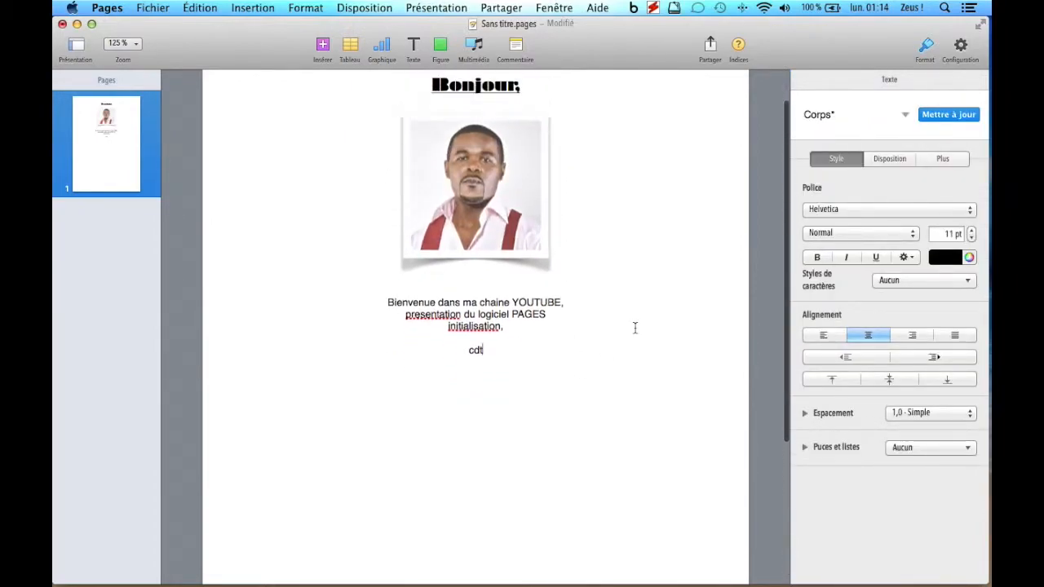
pyautogui.scroll(2, 634, 327)
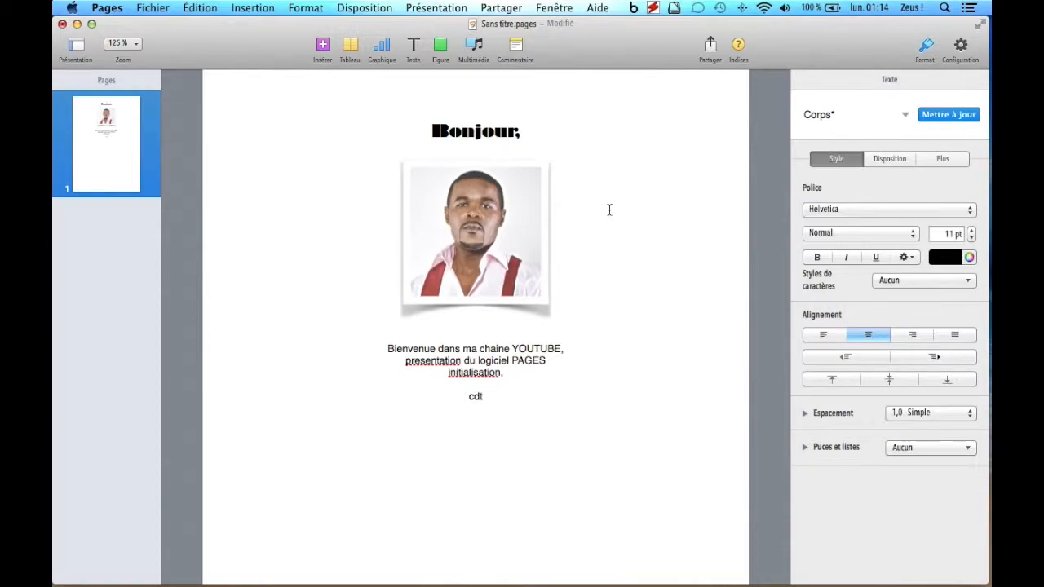
# Set up a Word export of the document without a password, keeping .docx as the advanced format option
pyautogui.click(153, 9)
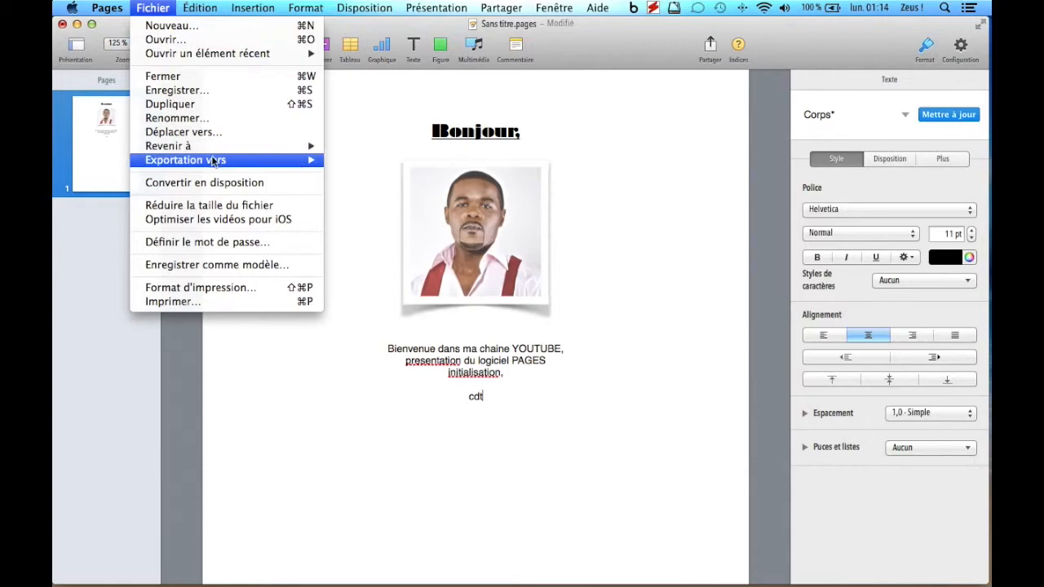
pyautogui.moveTo(211, 167)
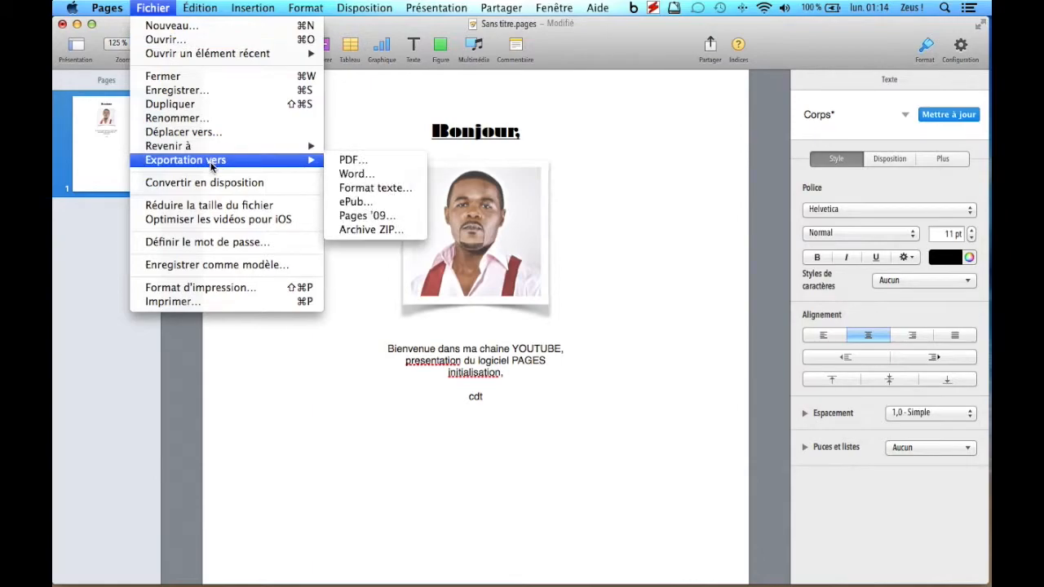
pyautogui.click(345, 176)
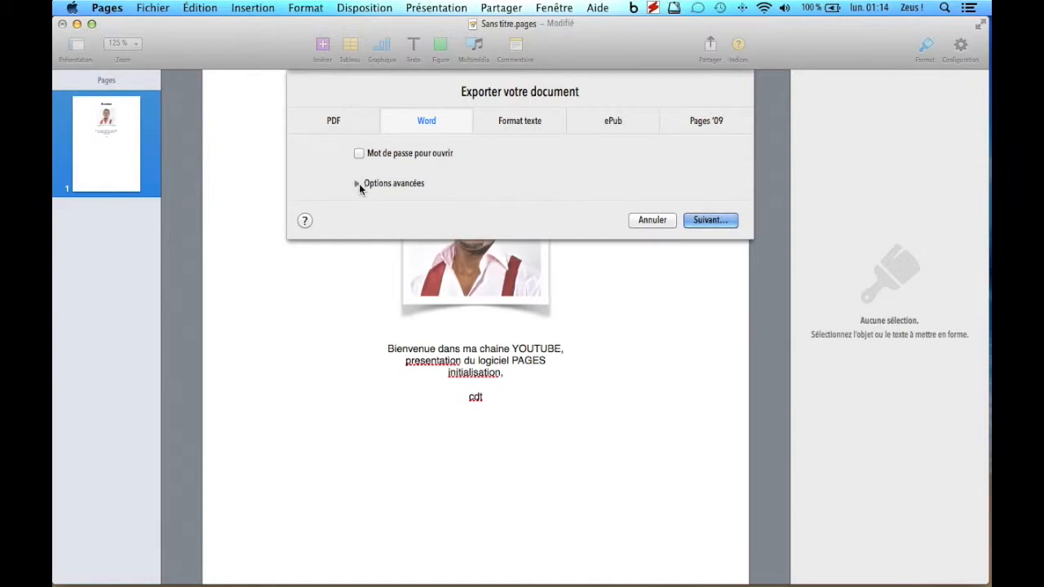
pyautogui.click(355, 184)
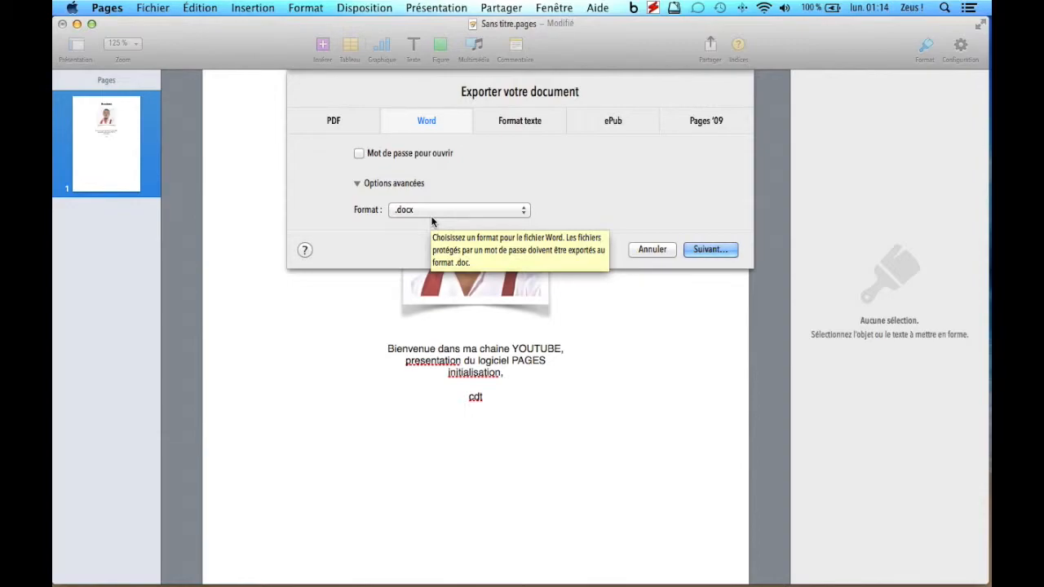
pyautogui.click(524, 212)
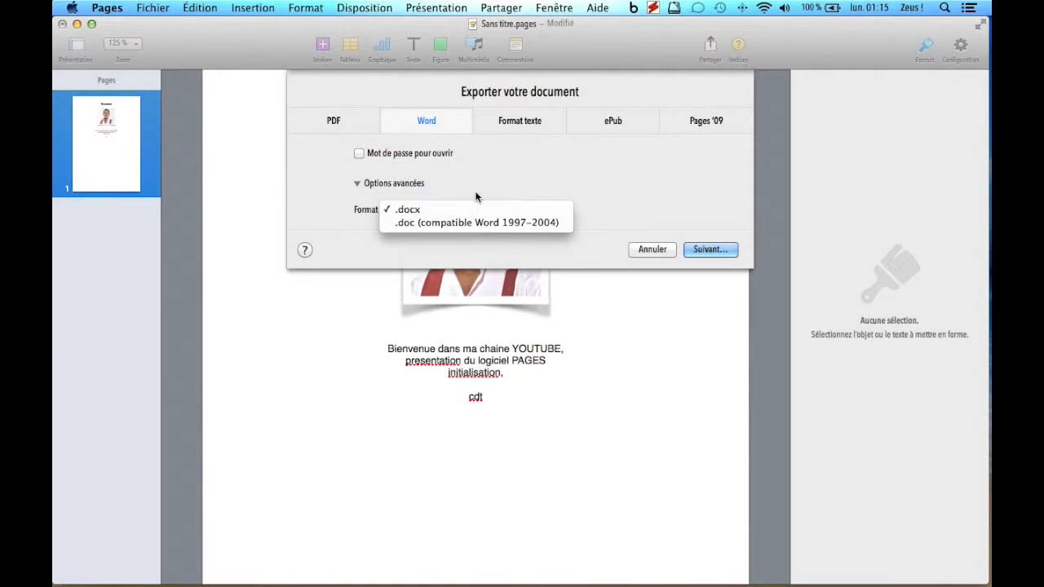
pyautogui.click(713, 253)
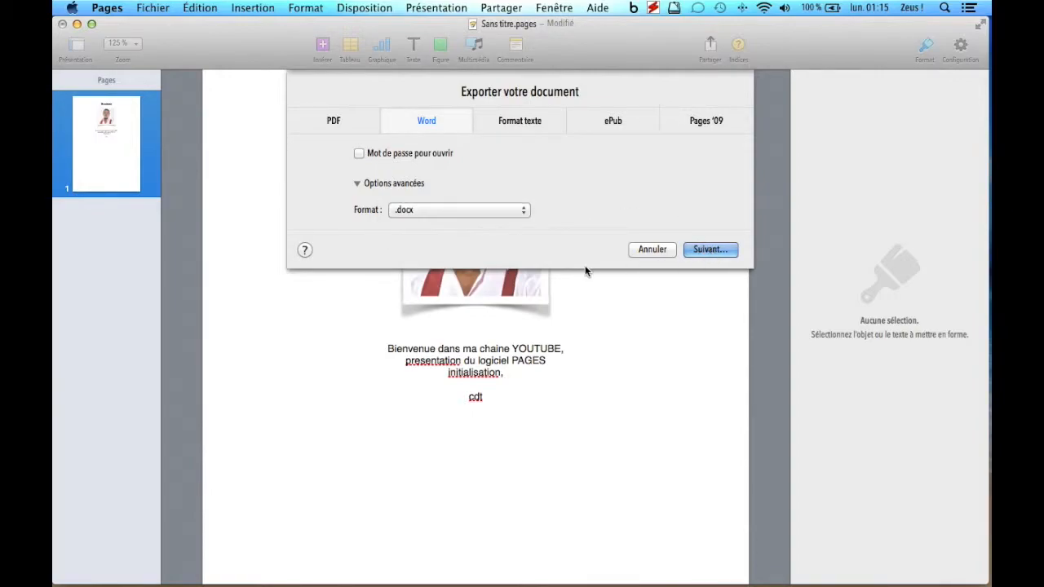
# Export the Word file under the name toto to the HDD drive
pyautogui.click(706, 253)
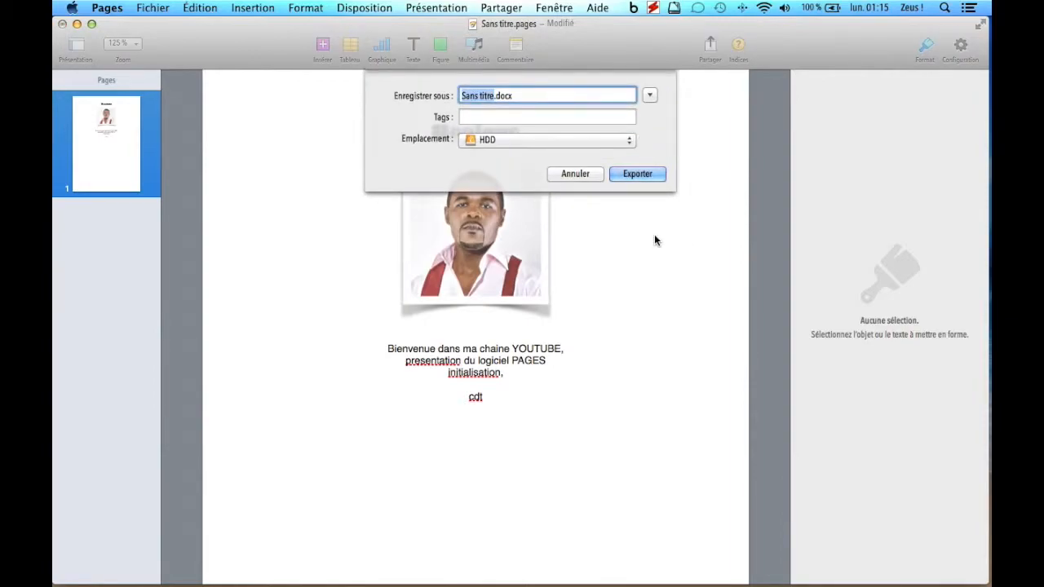
pyautogui.write('toto')
pyautogui.click(636, 175)
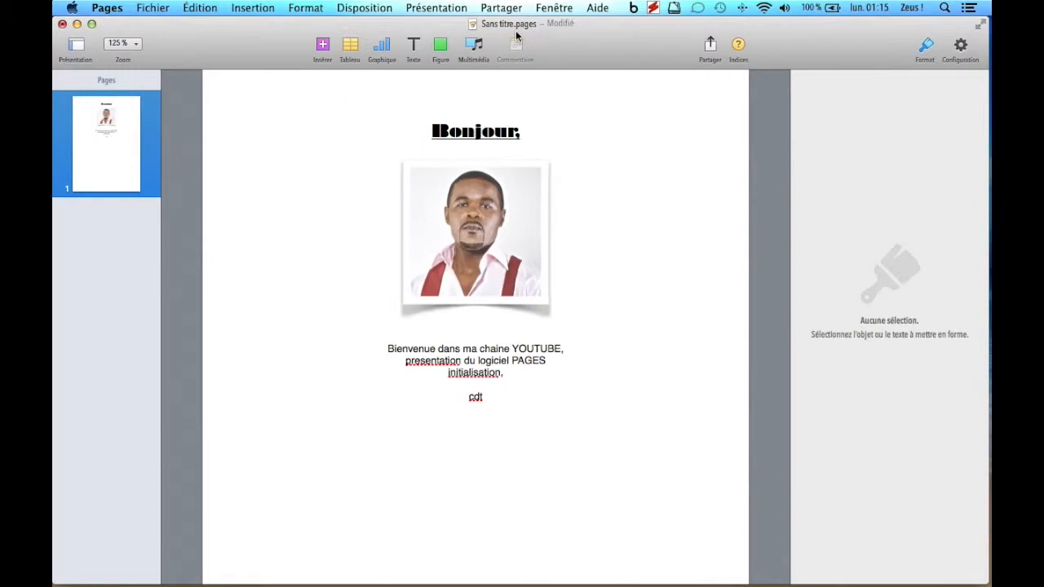
# Save the Pages document under the name toto on the HDD drive
pyautogui.moveTo(513, 27)
pyautogui.mouseDown()
pyautogui.moveTo(478, 27)
pyautogui.moveTo(512, 31)
pyautogui.mouseUp()
pyautogui.click(118, 11)
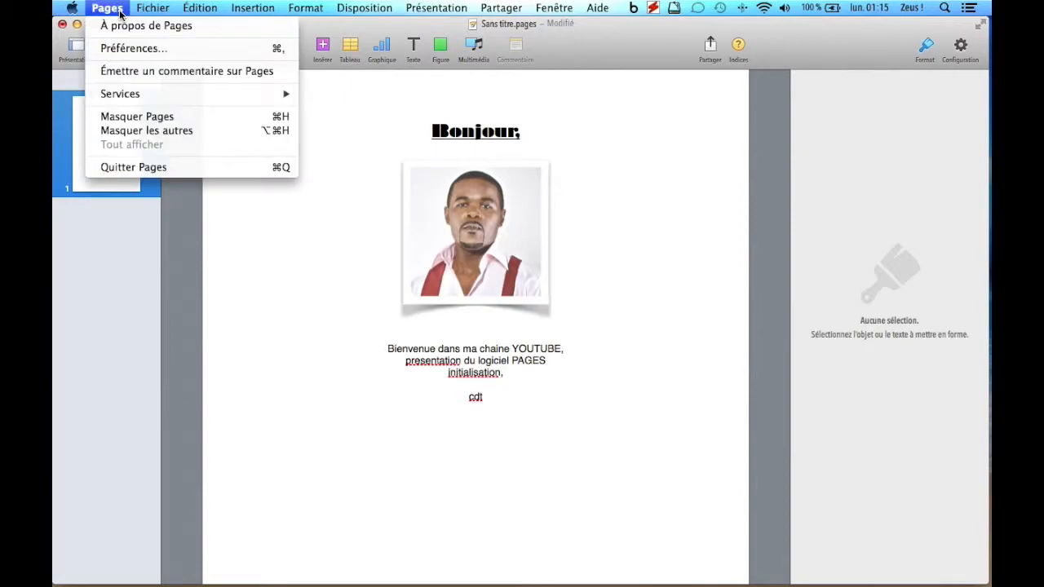
pyautogui.moveTo(159, 10)
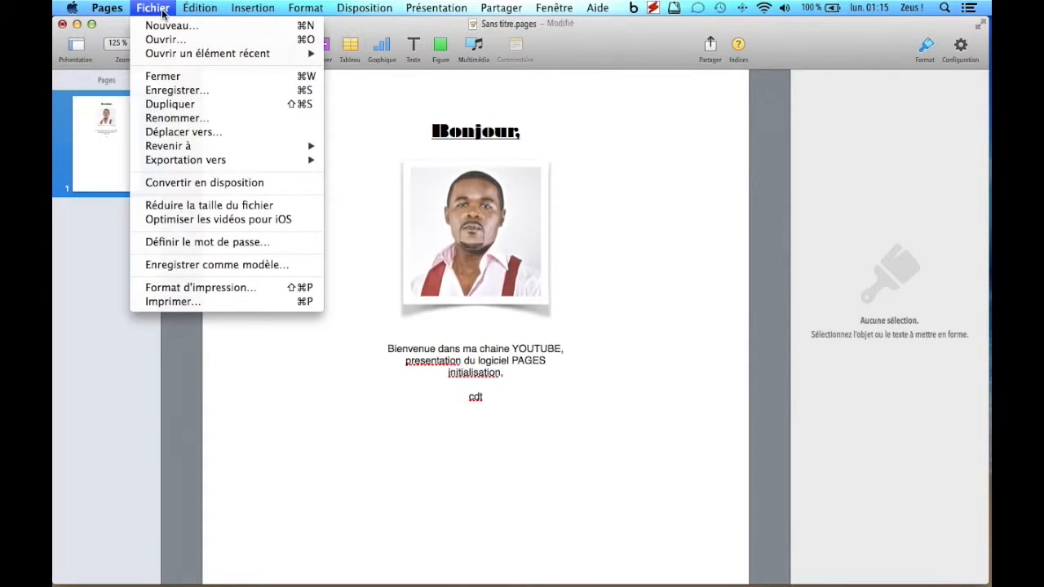
pyautogui.click(183, 91)
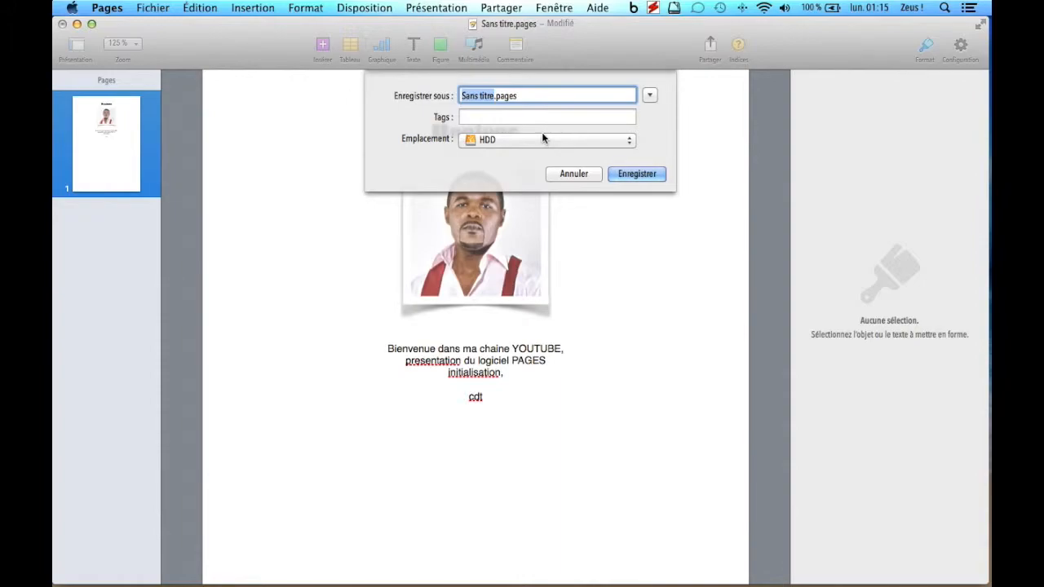
pyautogui.write('toto')
pyautogui.click(637, 173)
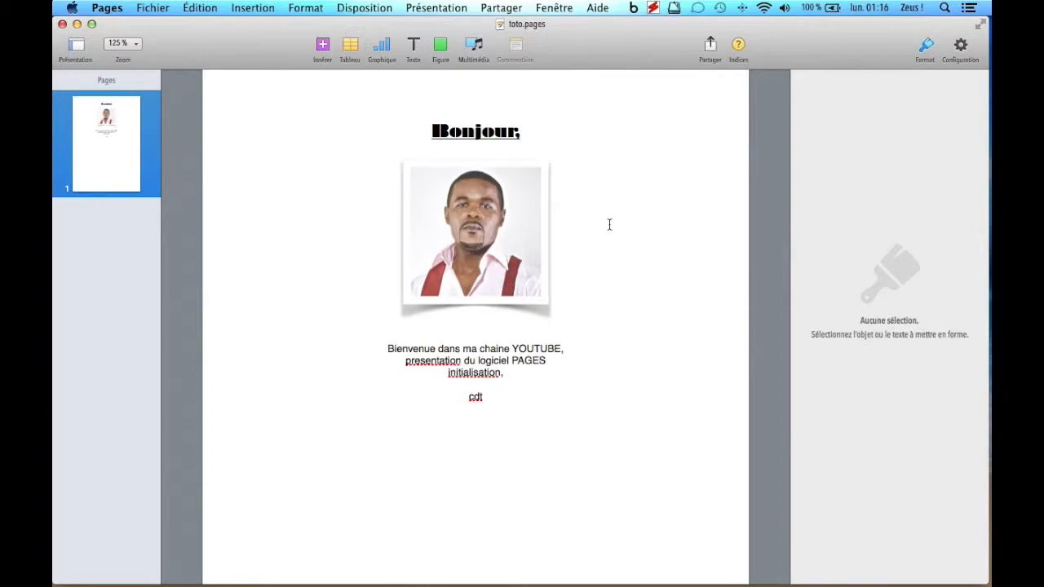
# Look at the document's sharing options for iCloud links, sharing settings and sending a copy
pyautogui.click(711, 47)
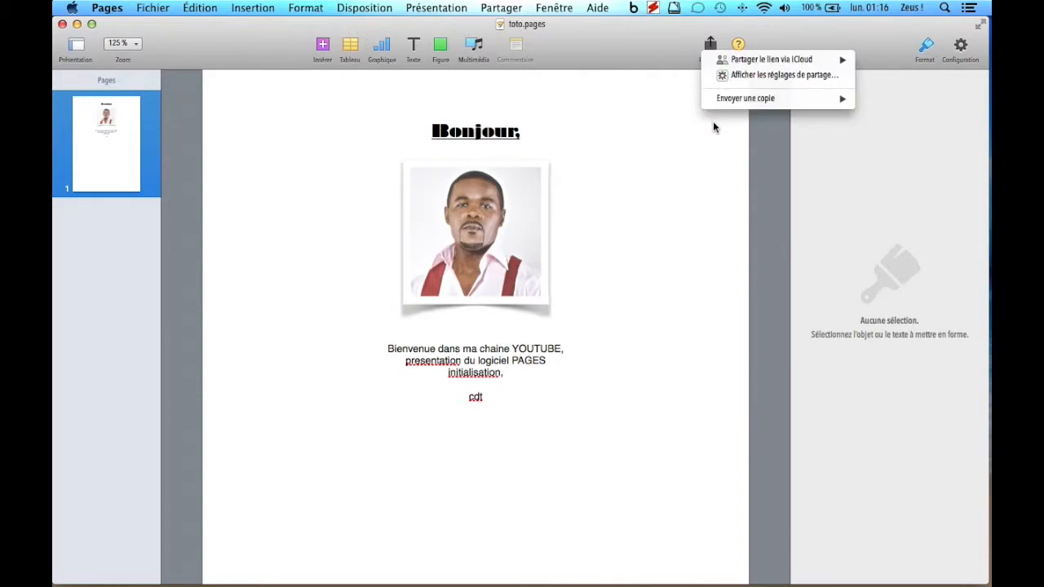
pyautogui.moveTo(755, 66)
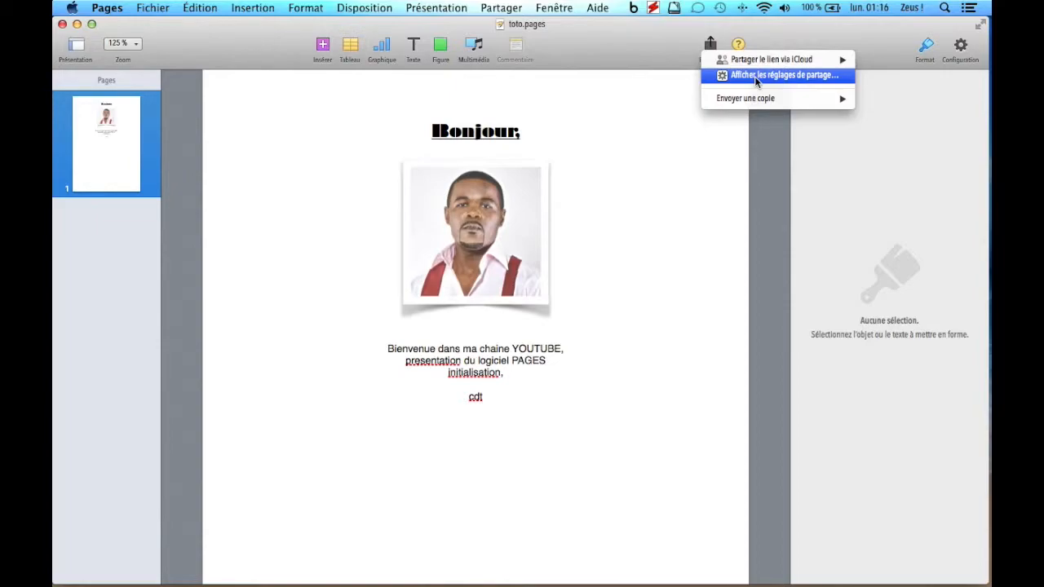
pyautogui.click(615, 61)
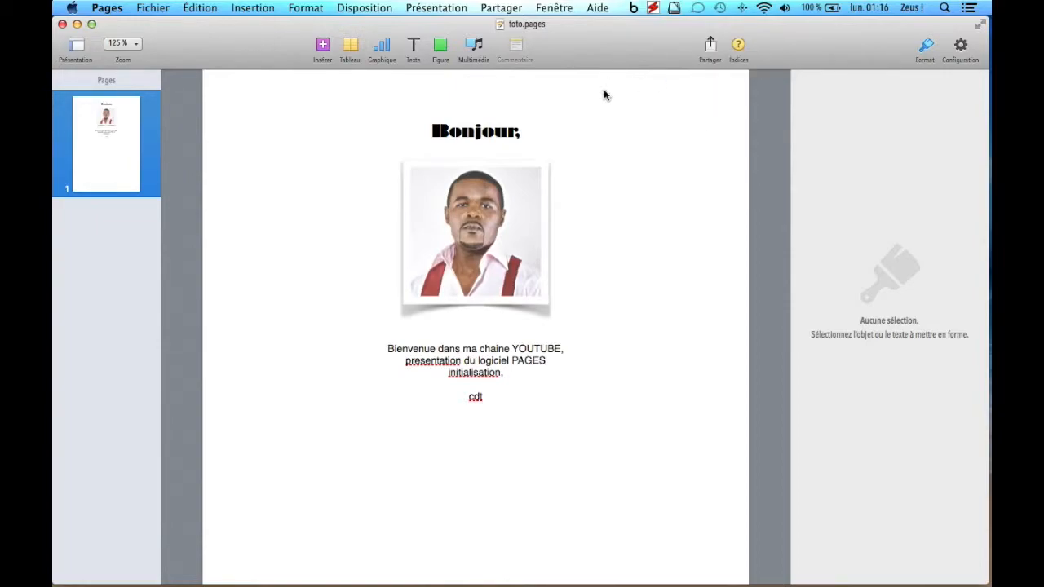
pyautogui.click(578, 168)
pyautogui.scroll(-5, 578, 168)
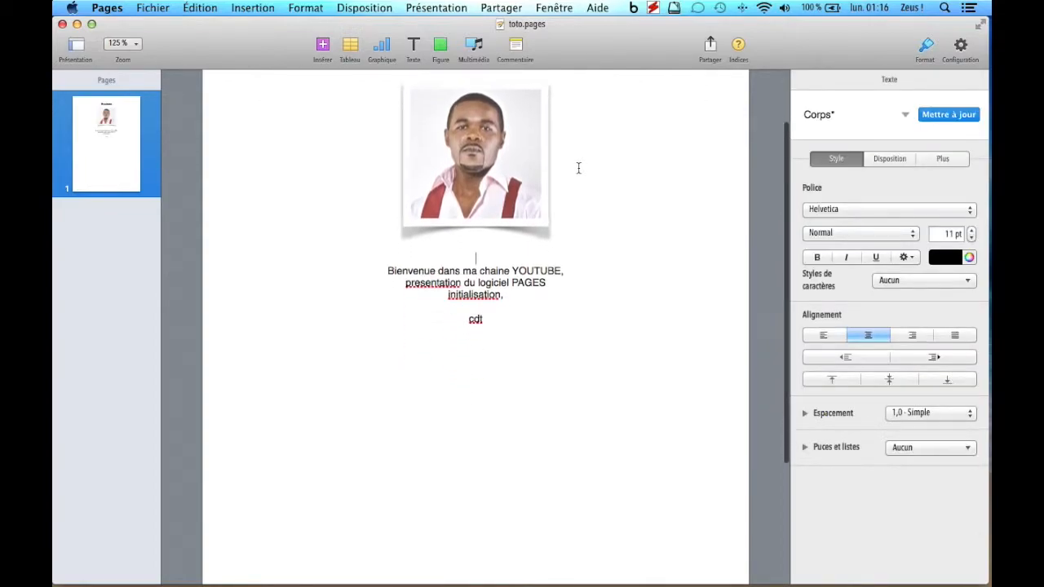
pyautogui.scroll(-4, 578, 168)
pyautogui.scroll(8, 578, 168)
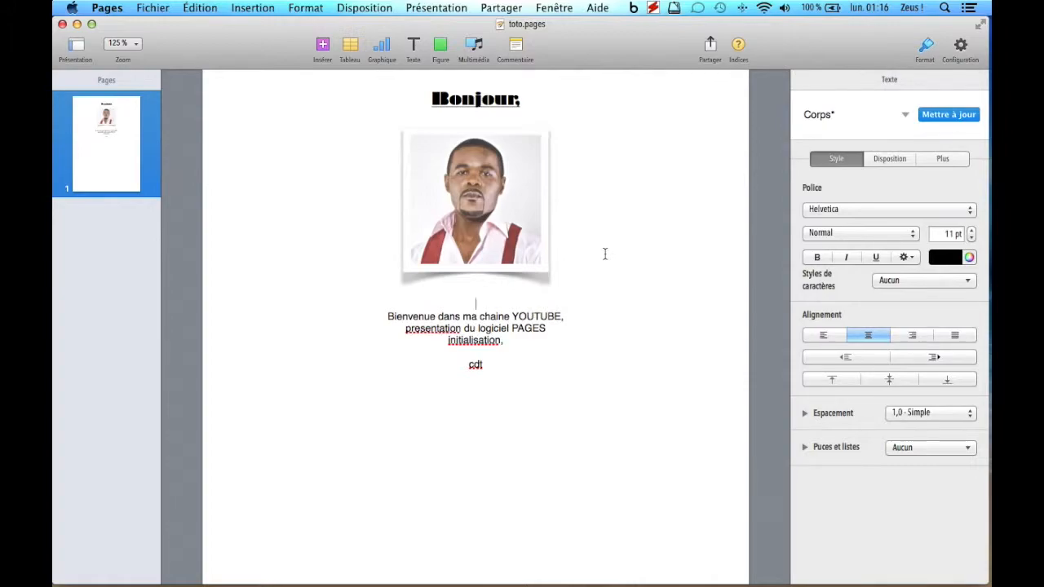
pyautogui.scroll(-5, 605, 254)
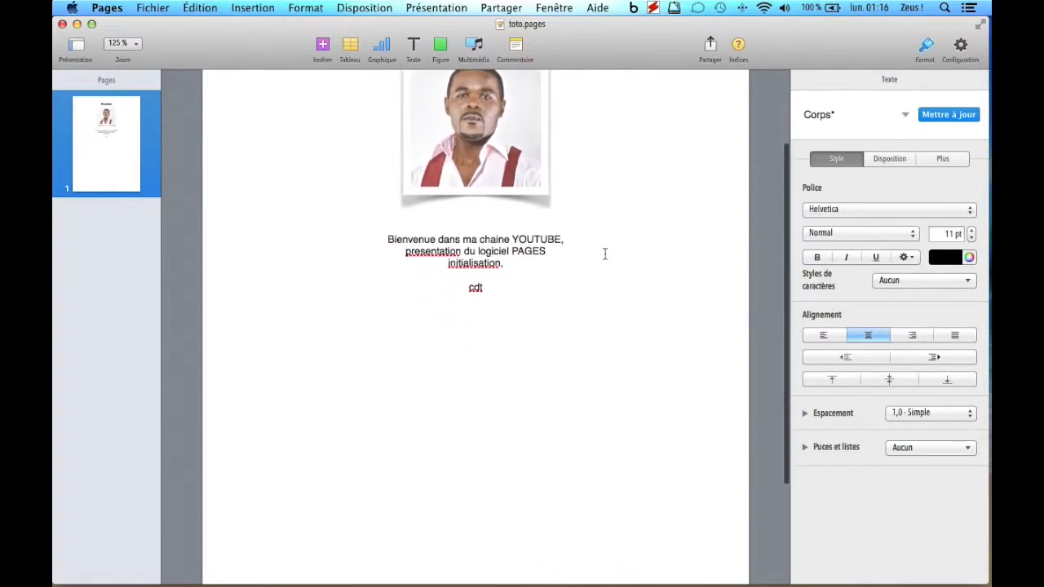
pyautogui.scroll(-5, 605, 254)
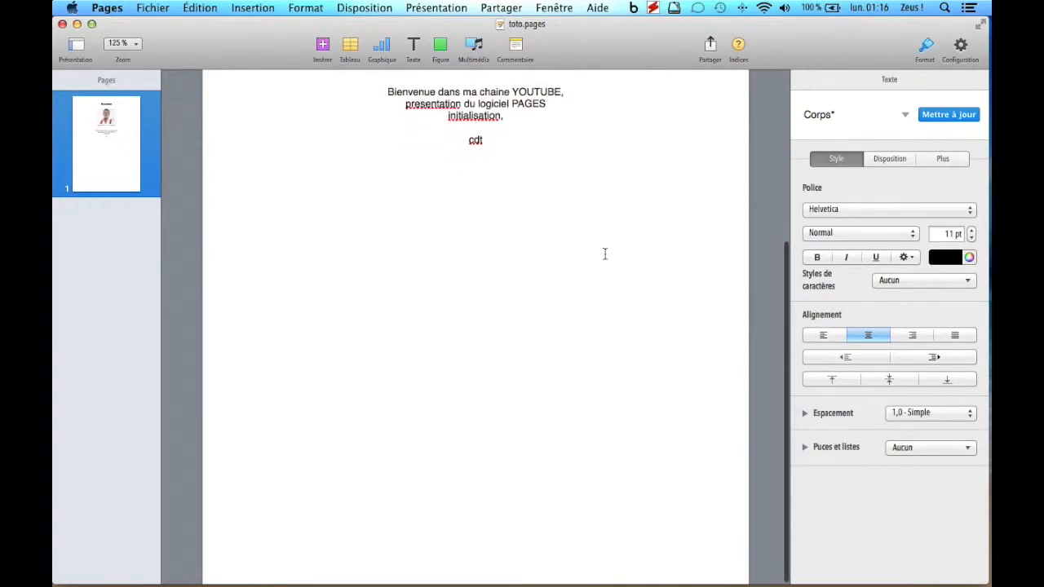
pyautogui.scroll(10, 605, 255)
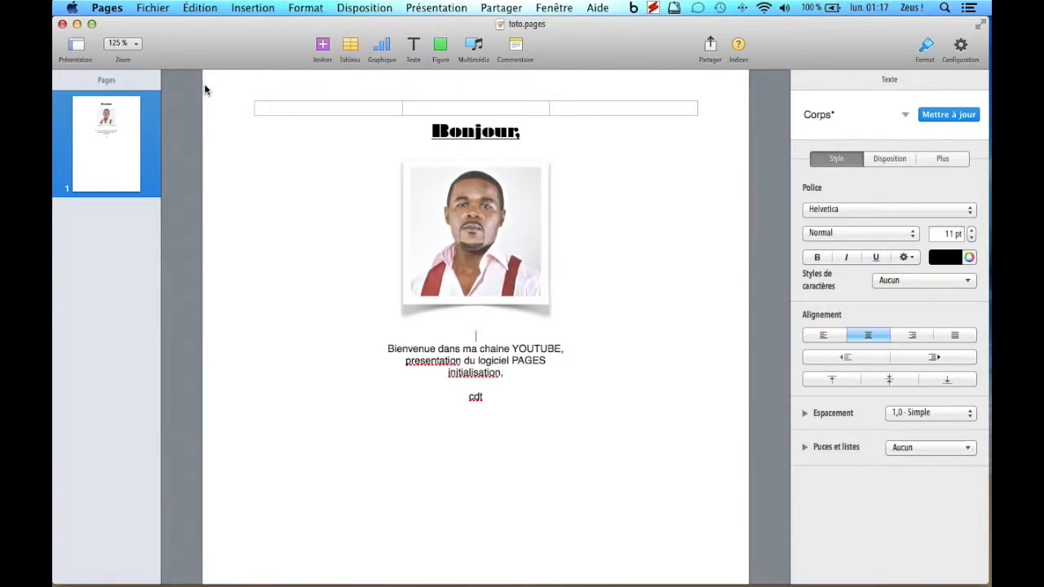
# Close the toto.pages document window and bring up the Dock
pyautogui.click(63, 24)
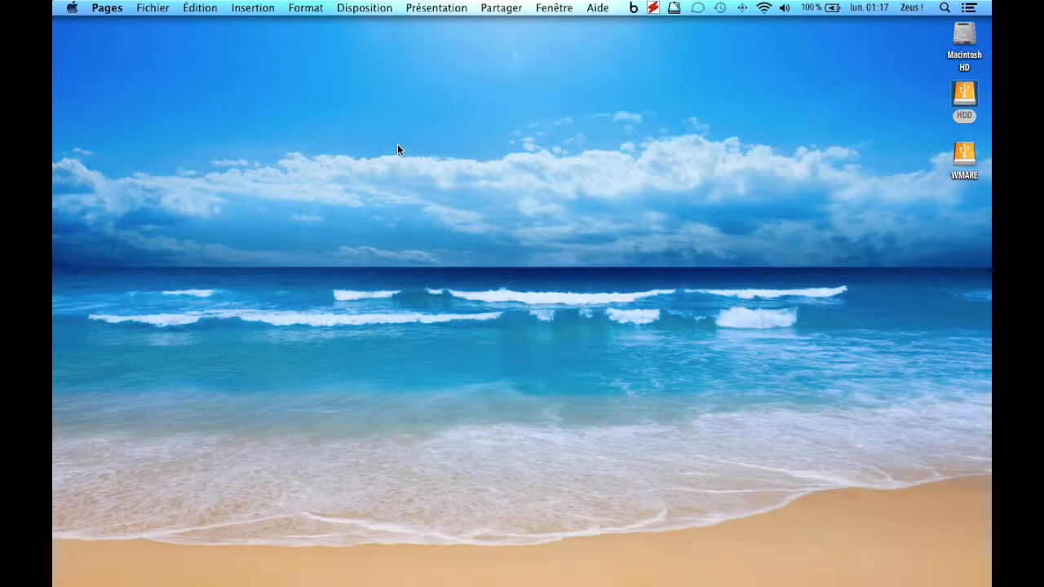
pyautogui.moveTo(489, 581)
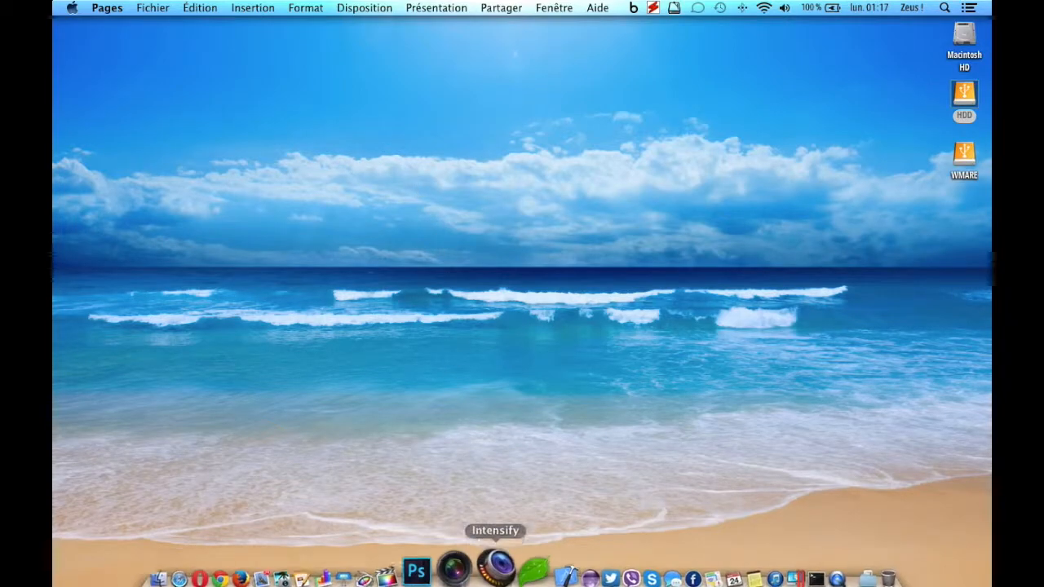